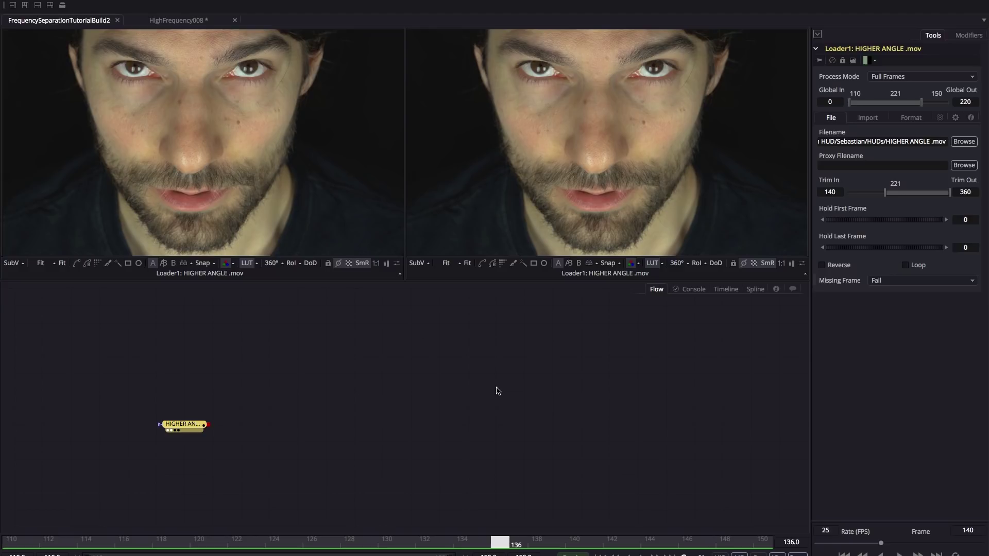
- Deselect the face clip node and play the face clip from the start
left_click(497, 391)
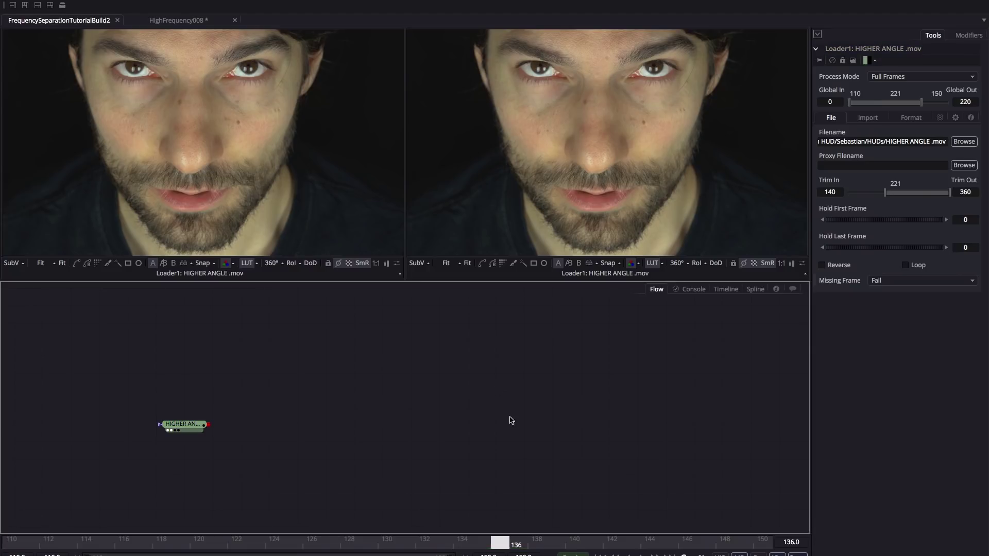
left_click(600, 555)
left_click(641, 554)
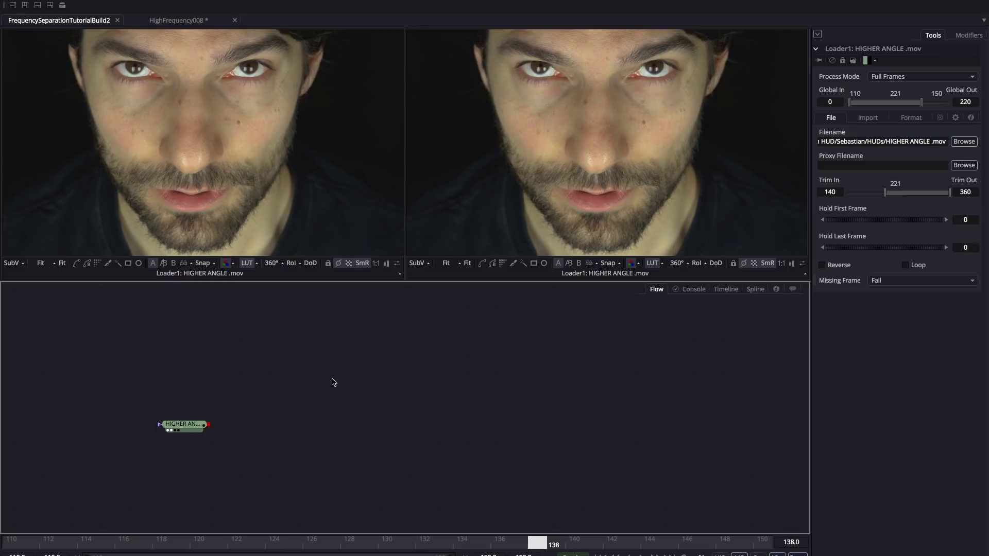
- Add a Chroma Keyer node via the 'chro' search and feed the face clip into it
key("ctrl+space")
type("c")
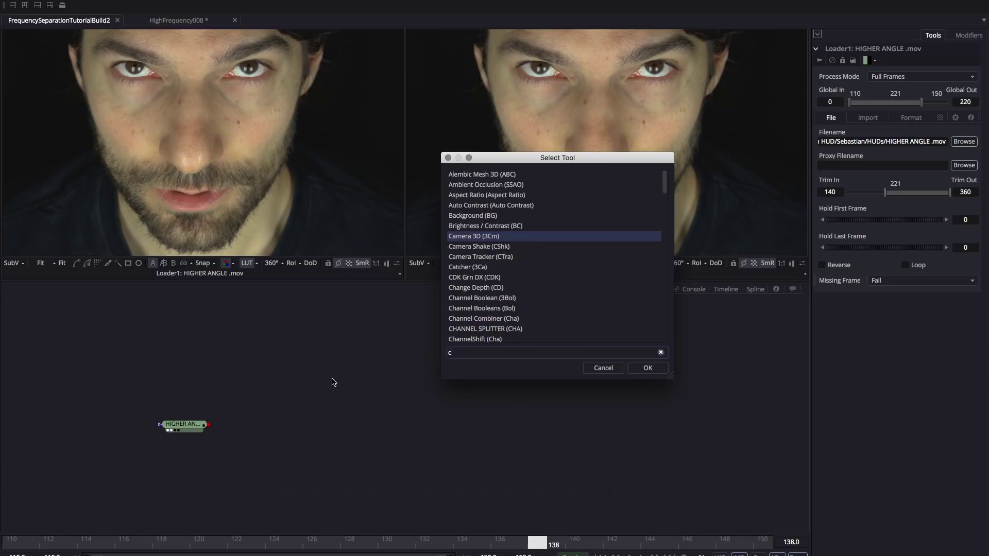
type("hro")
key("Return")
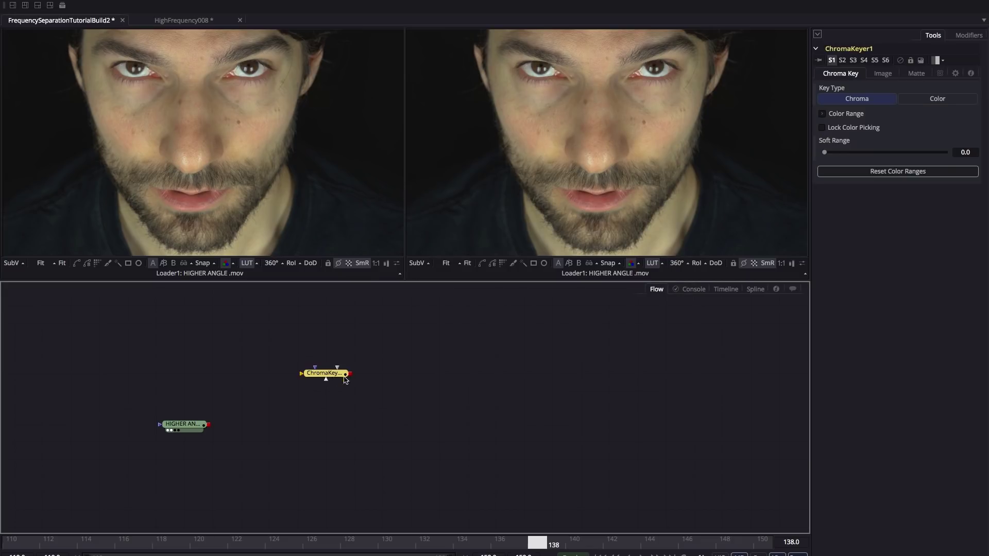
left_click_drag(208, 425, 297, 339)
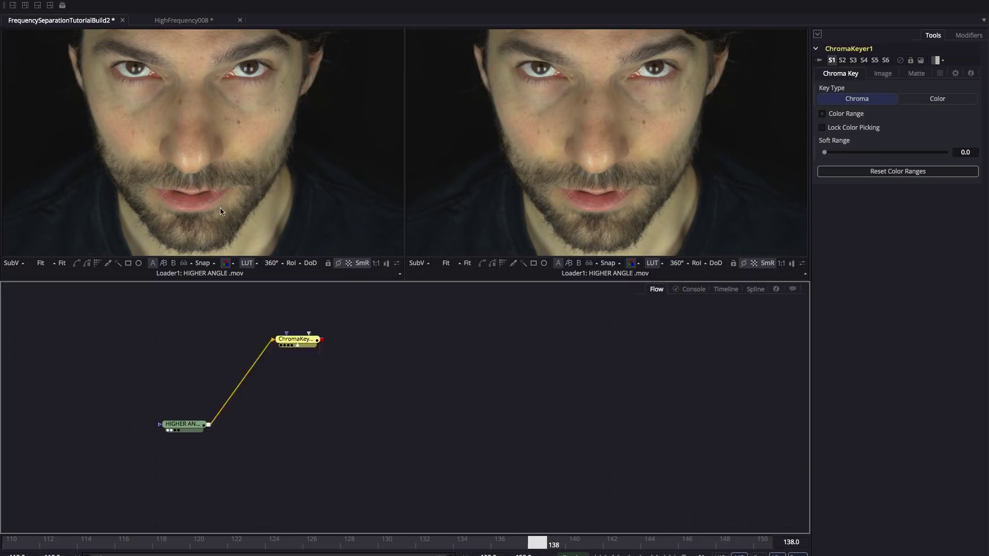
key("ctrl+z")
- Key out the facial skin tones in ChromaKeyer1, checking the alpha matte during playback
key("1")
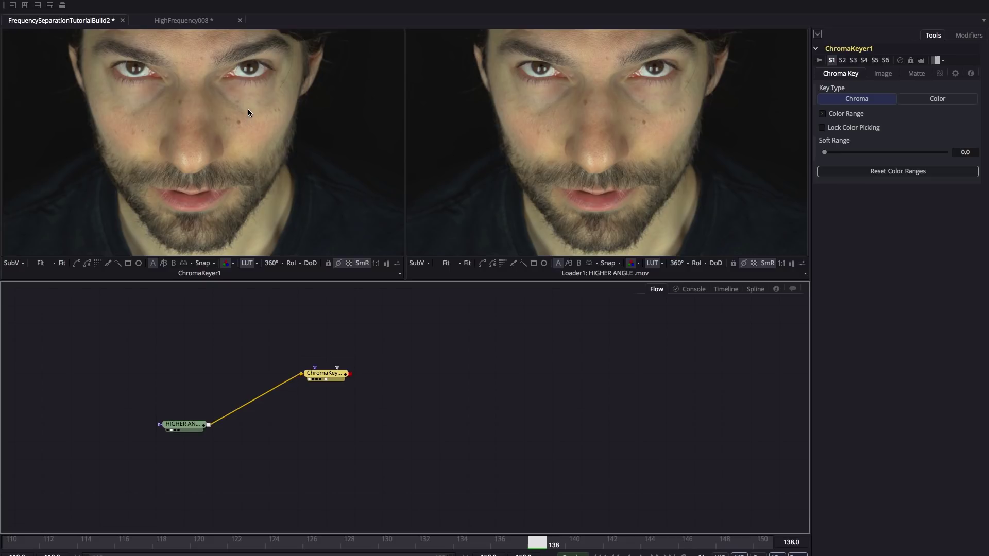
left_click_drag(248, 110, 273, 135)
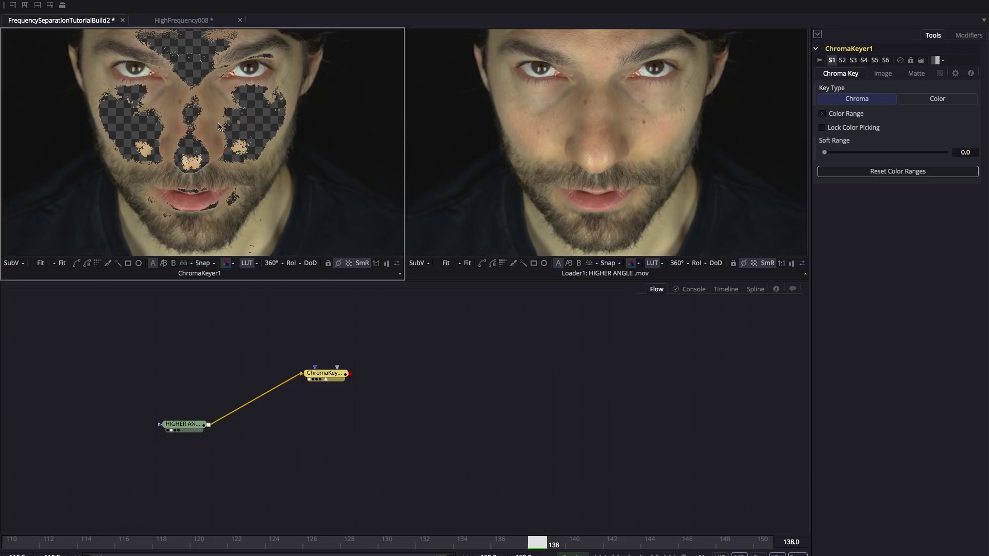
left_click_drag(211, 103, 248, 134)
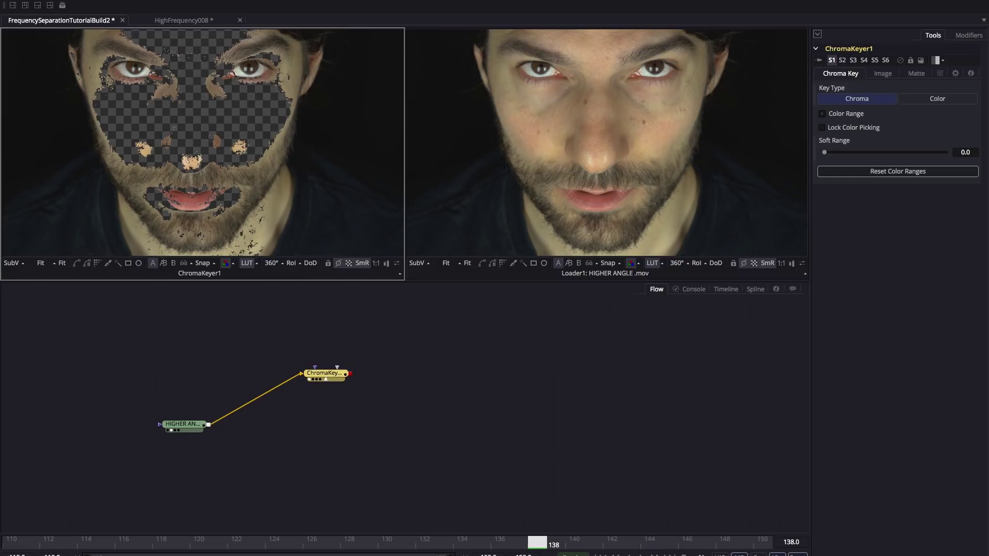
key("space")
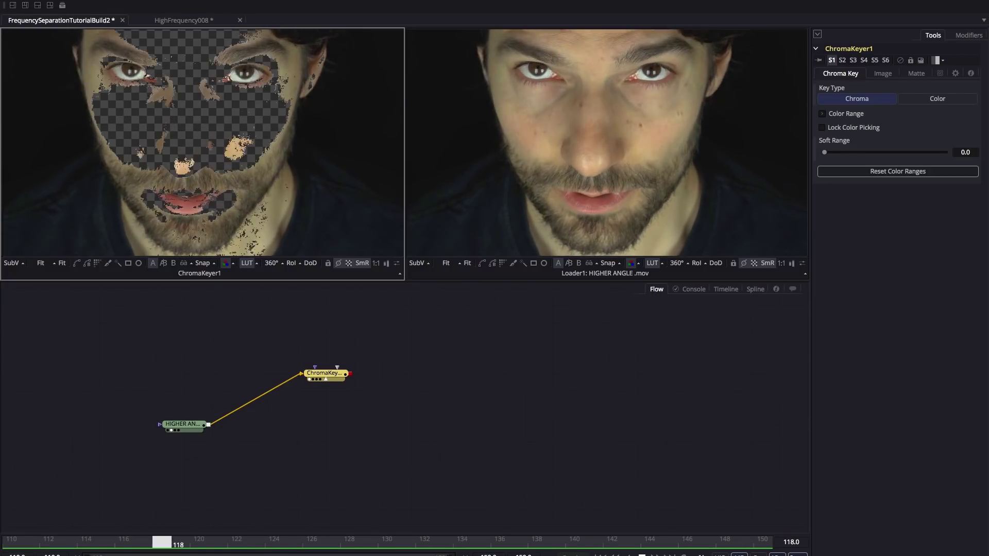
key("a")
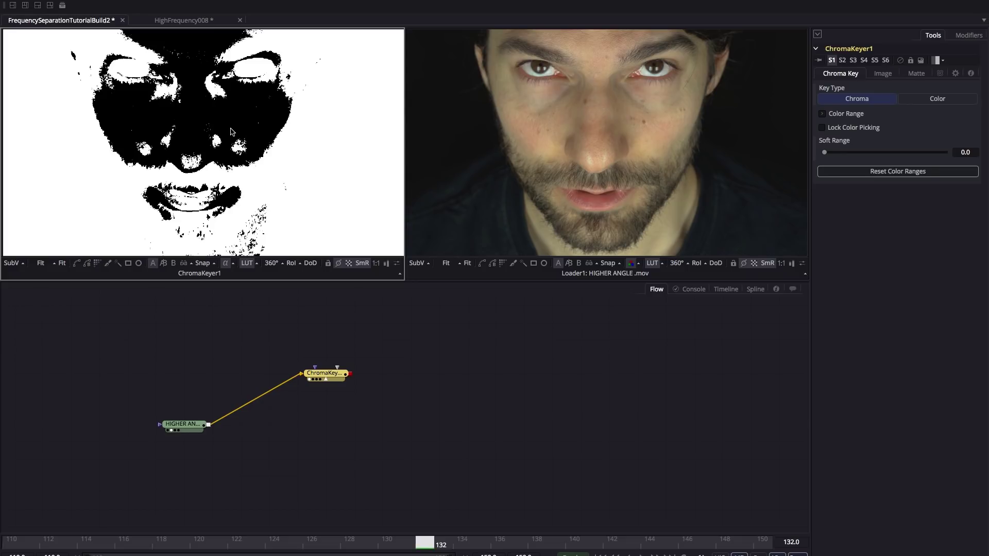
key("c")
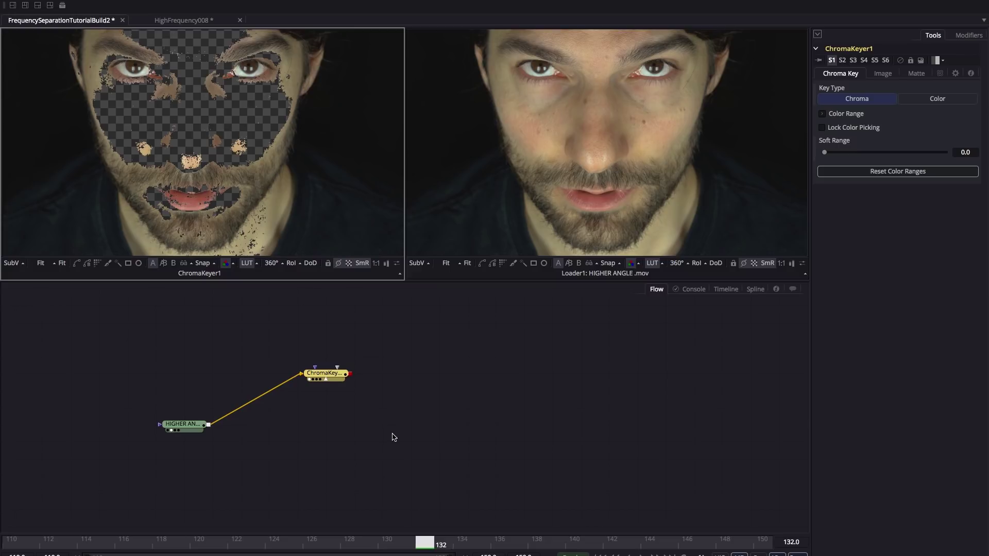
- Disconnect the face clip from ChromaKeyer1 and show the face clip in the left viewer
left_click_drag(301, 374, 308, 400)
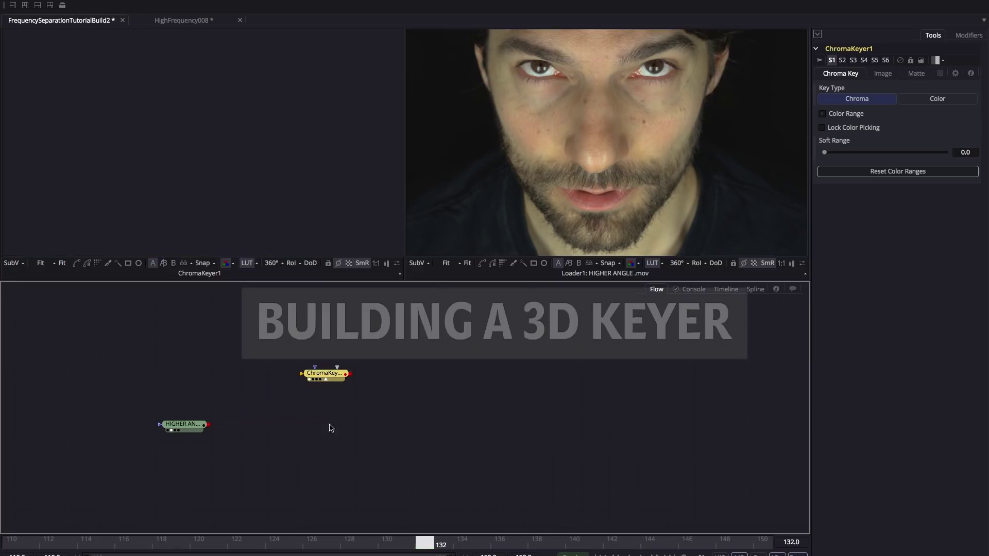
left_click(184, 424)
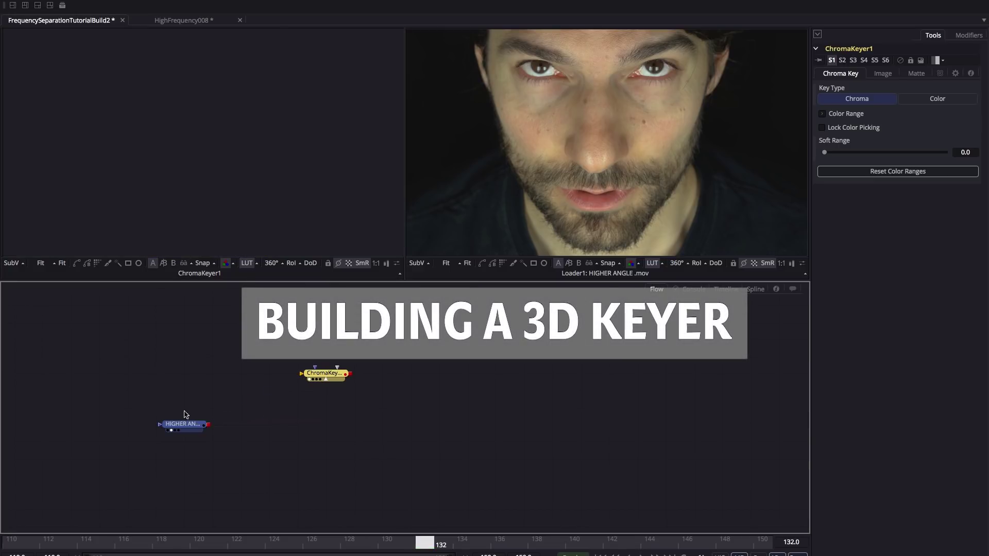
key("1")
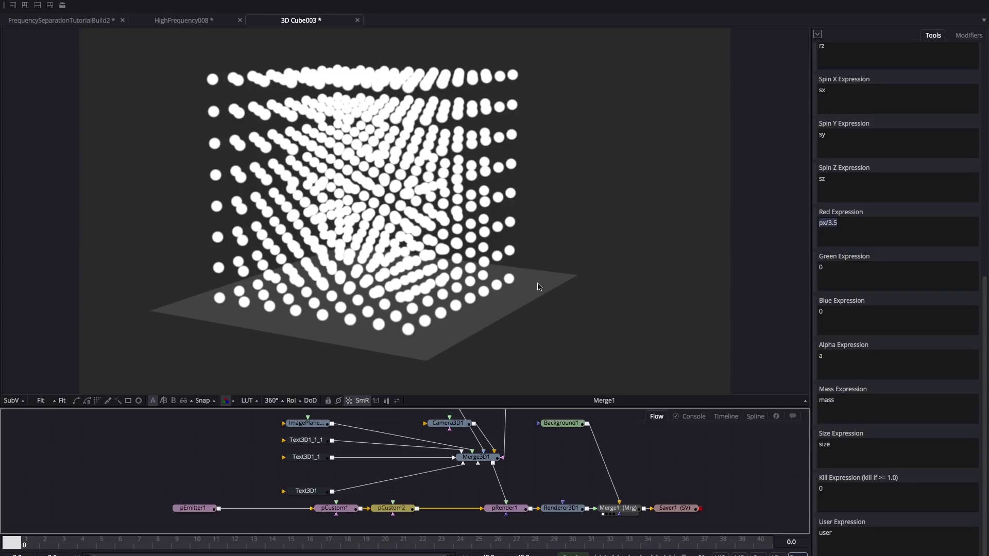
- Select pCustom2 so Red Expression px/3.5 colours the particles, and play the animation
left_click(395, 509)
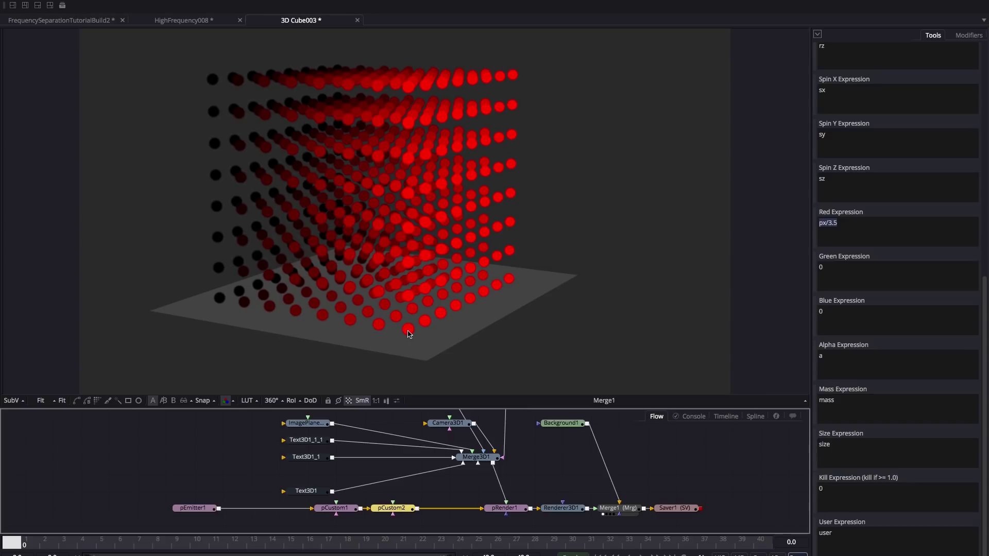
left_click(641, 555)
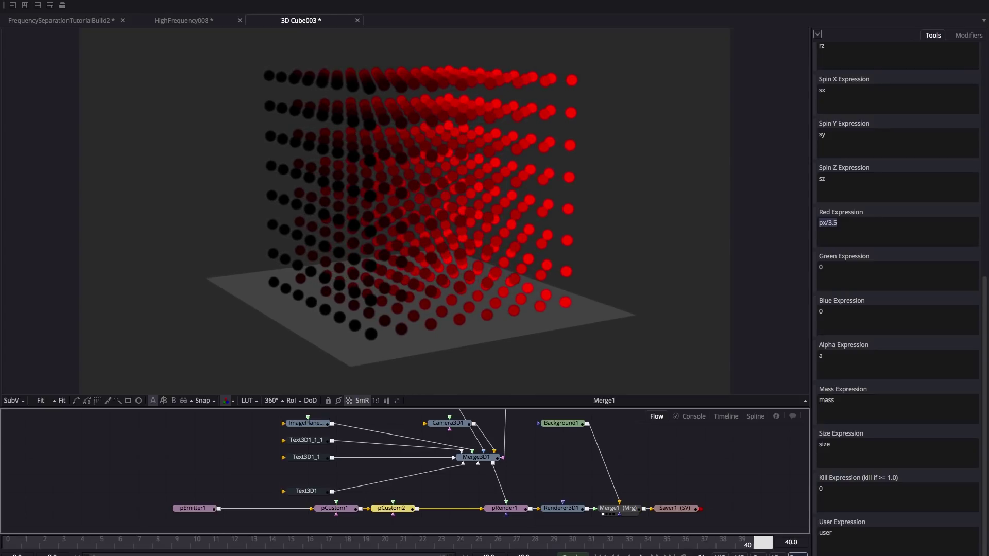
- Enter py/3.5 as pCustom2's Green Expression
type("py/3.5")
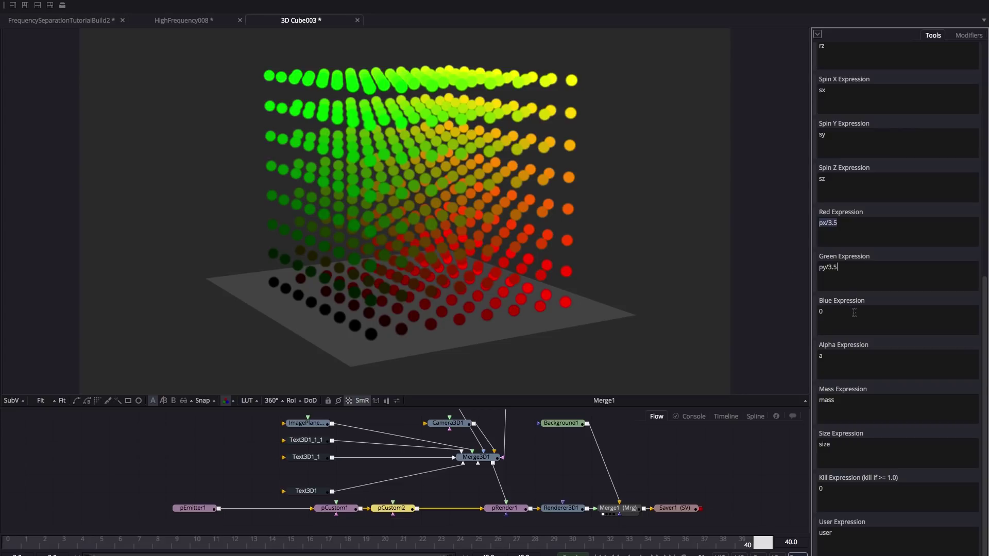
key("Tab")
- Enter pz/3.5 as the Blue Expression and play the RGB particle cube backwards
type("pz/3.5")
key("Return")
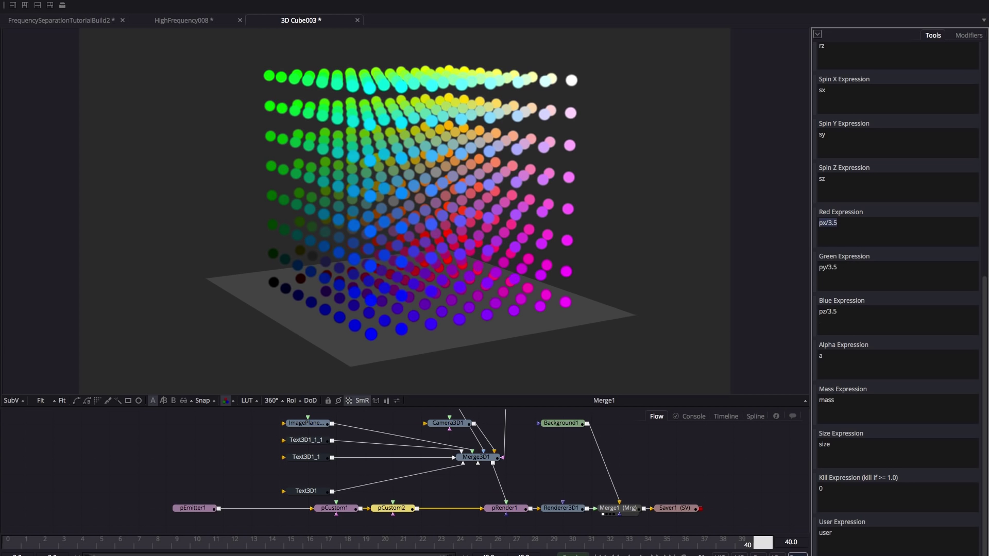
key("shift+space")
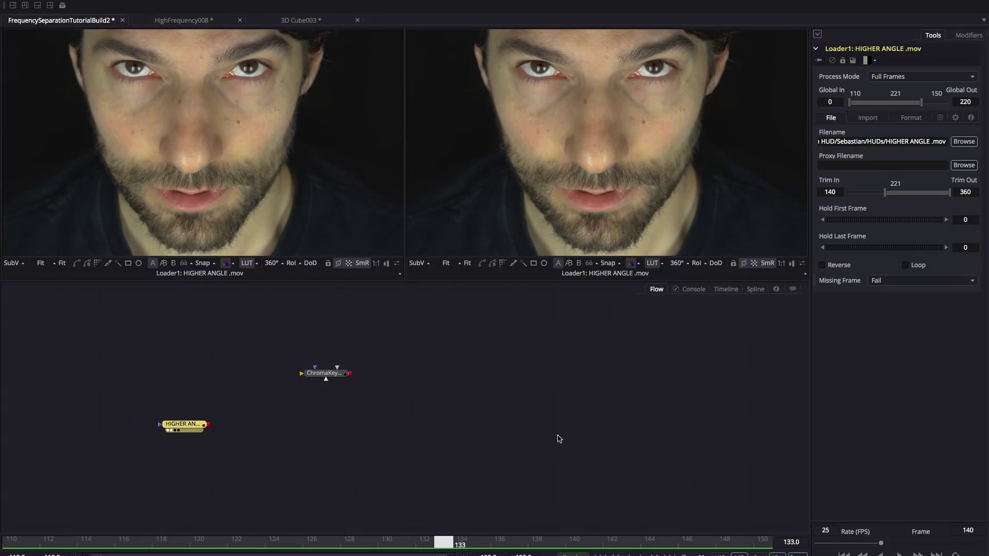
- Add a Custom Tool node and feed the face clip into CustomTool1
left_click(369, 450)
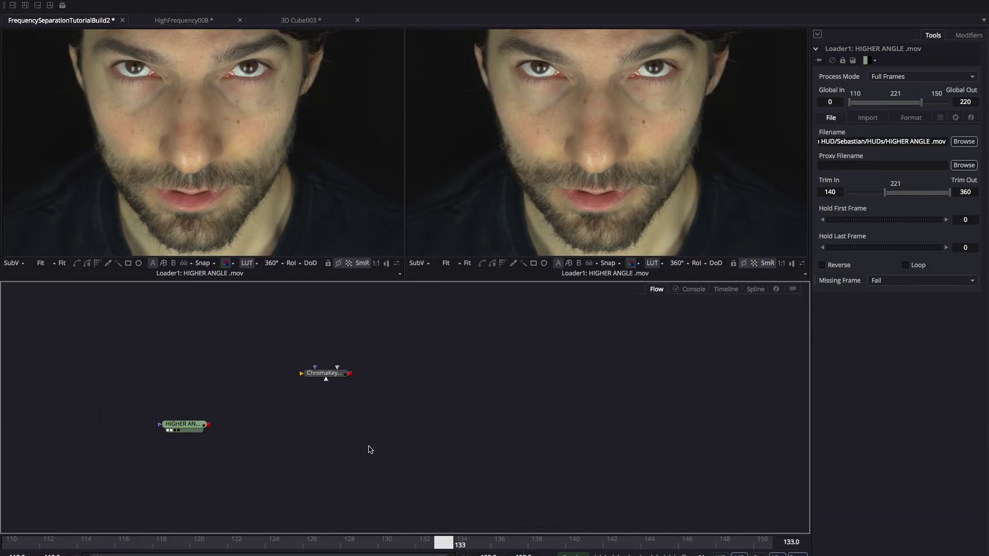
key("ctrl+space")
type("cust")
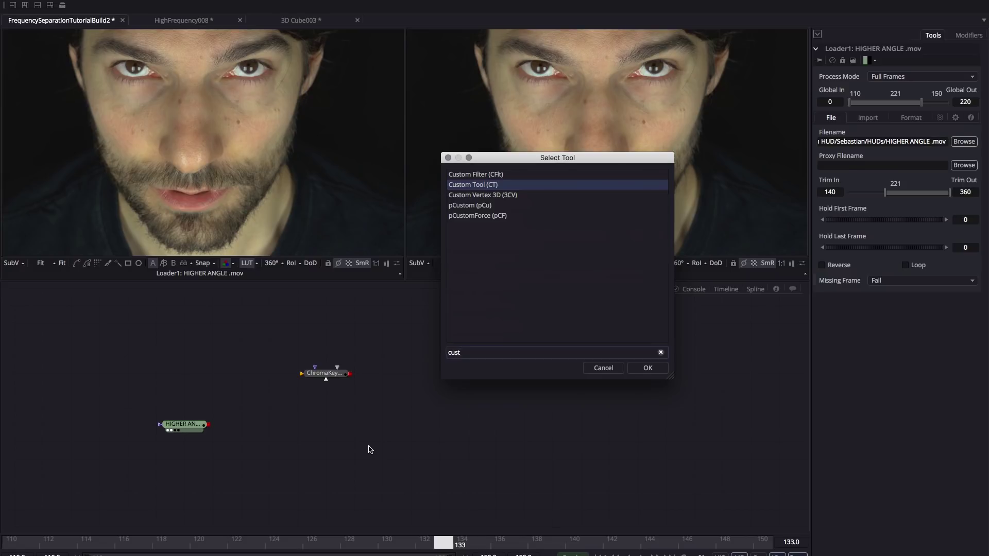
key("Return")
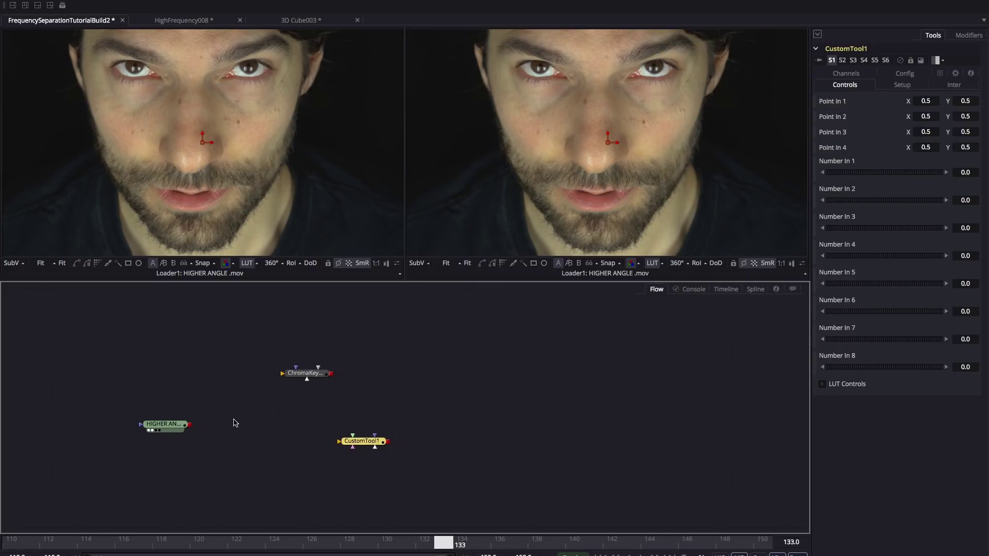
left_click_drag(190, 425, 273, 425)
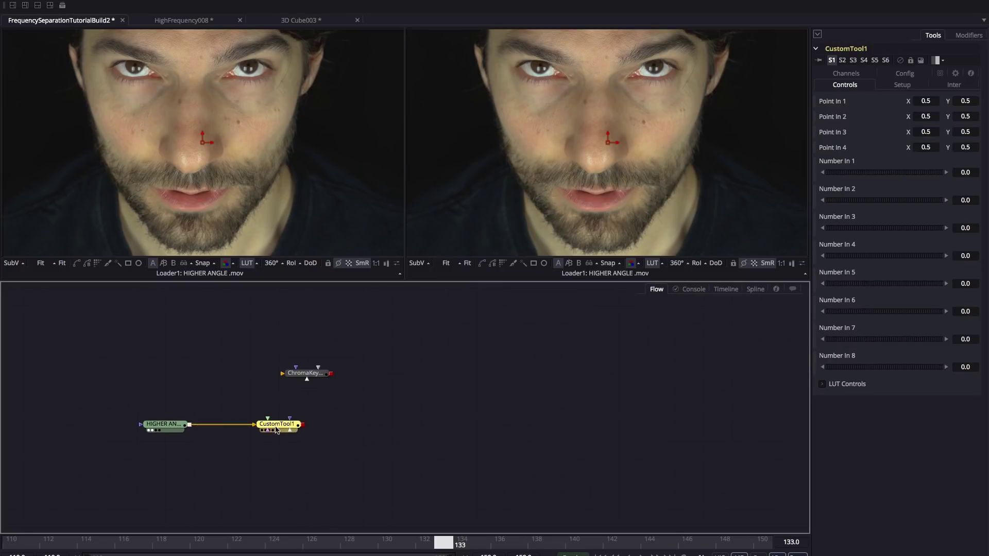
- Add a Bitmap node fed by CustomTool1's output
left_click(384, 464)
key("ctrl+space")
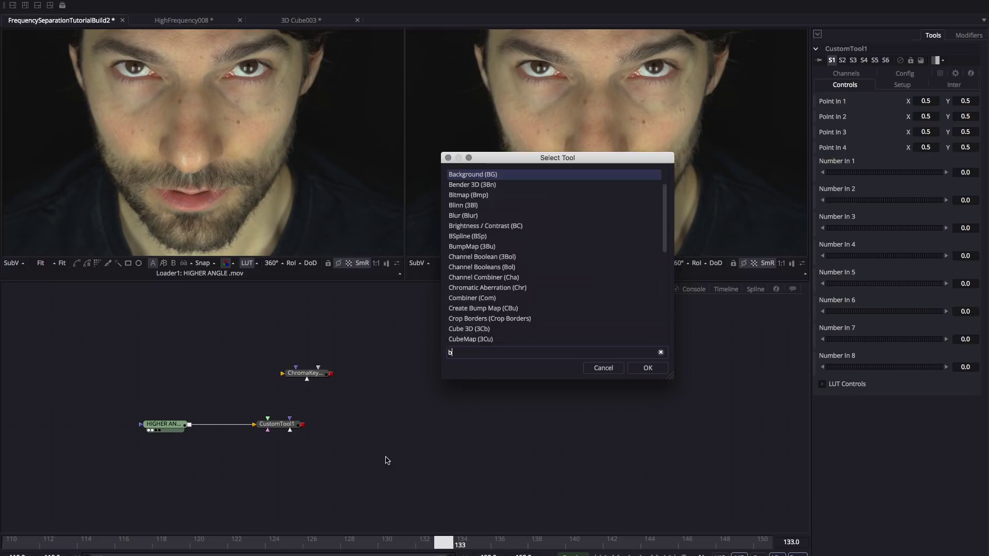
type("bit")
key("Return")
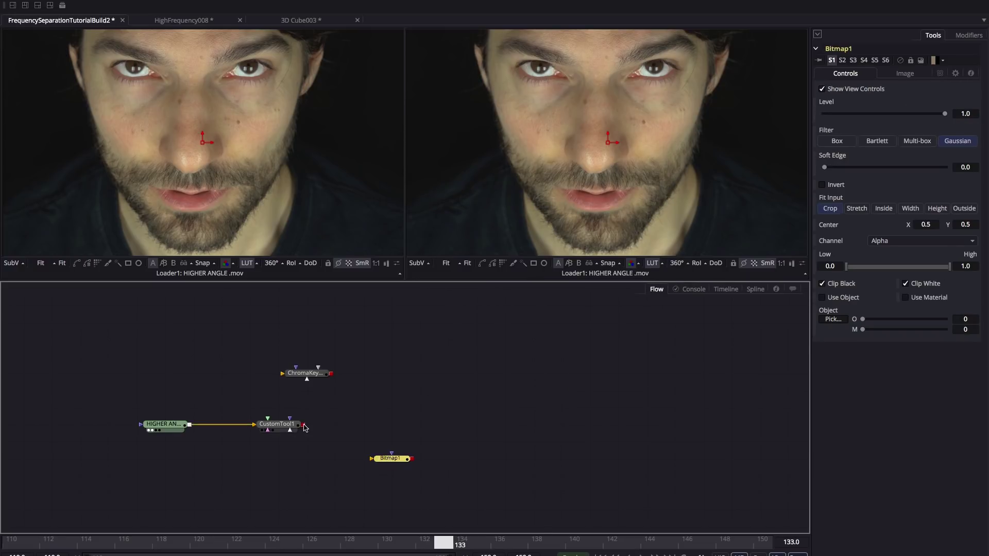
left_click_drag(304, 424, 388, 436)
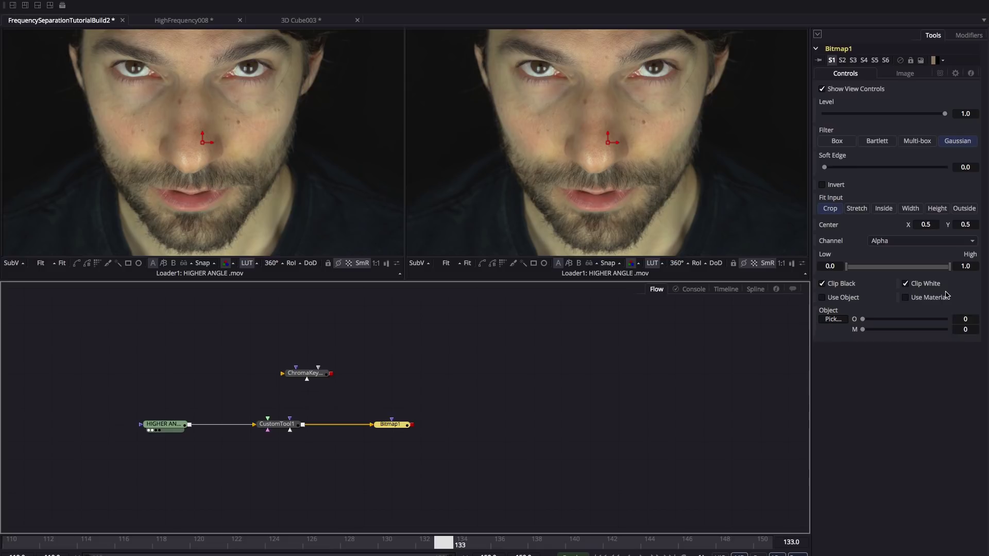
- Set Bitmap1's Channel to Alpha and show CustomTool1's channel expressions
left_click(901, 242)
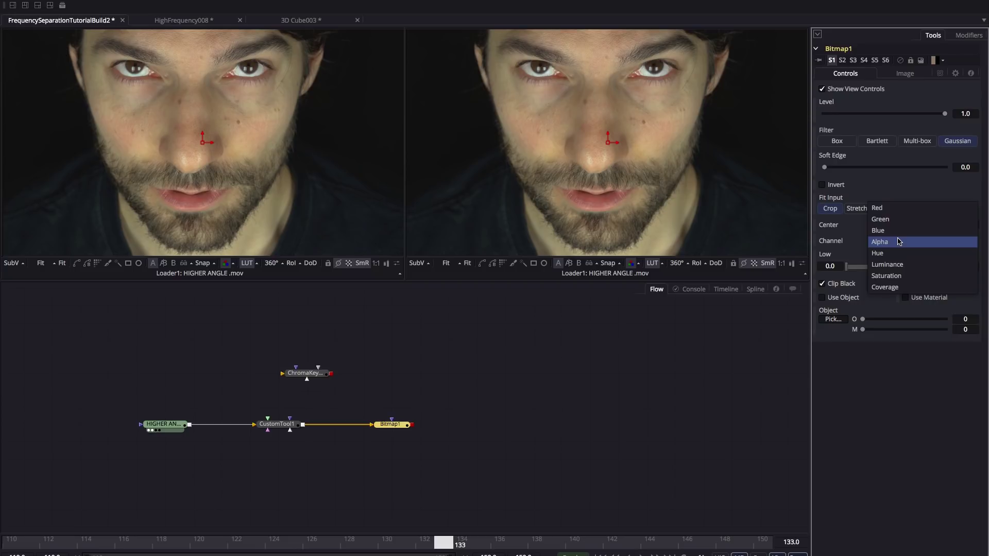
left_click(899, 241)
left_click(276, 424)
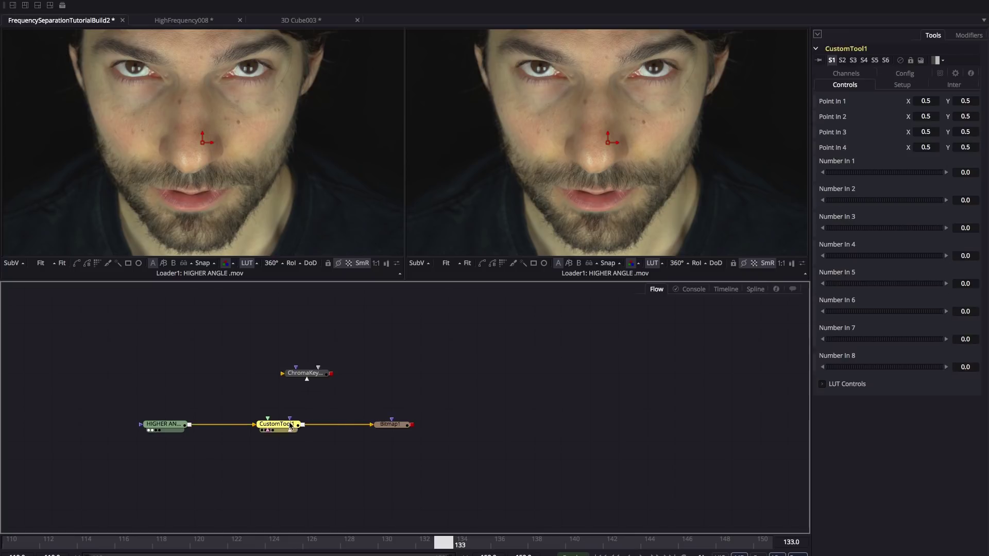
left_click(847, 75)
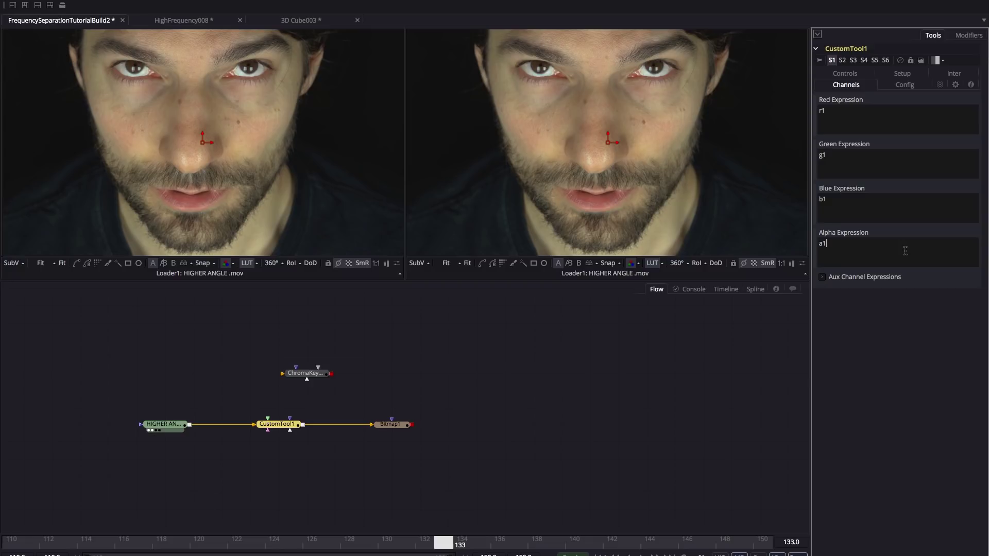
- Add a Background node and connect it to CustomTool1's second input
left_click(413, 490)
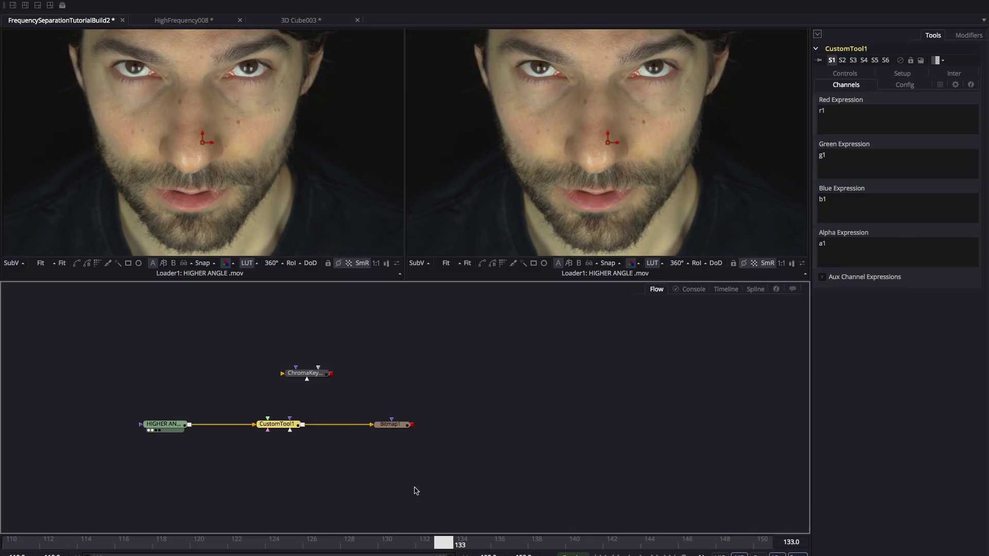
key("shift+space")
type("bg")
key("Return")
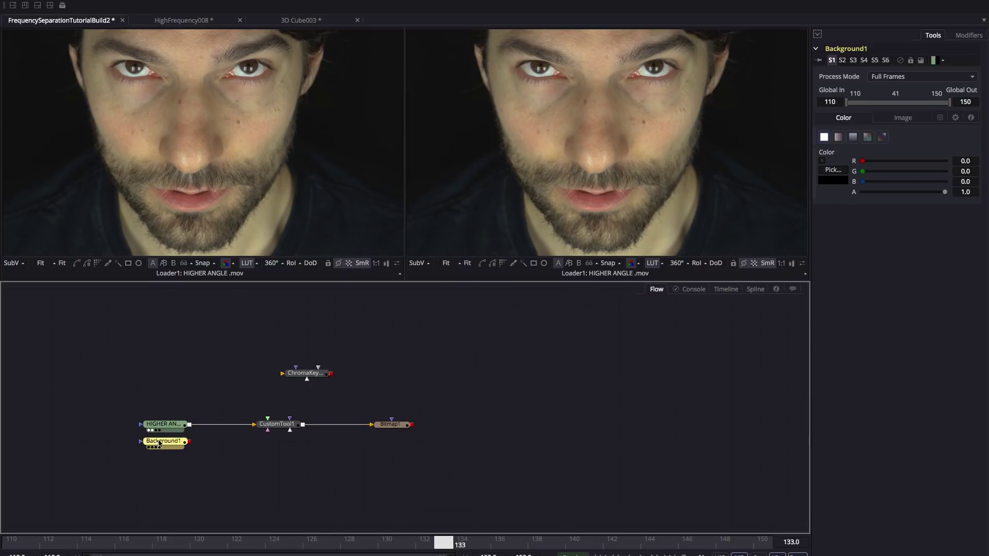
left_click_drag(190, 441, 276, 424)
left_click_drag(176, 441, 284, 458)
- Replace CustomTool1's alpha expression, starting it with 1-sqrt
left_click(278, 425)
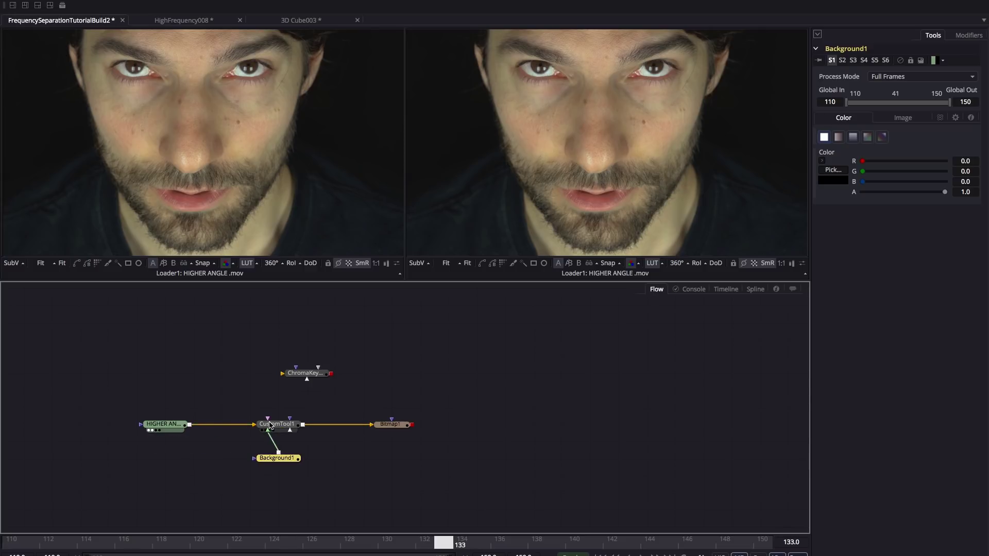
key("ctrl+a")
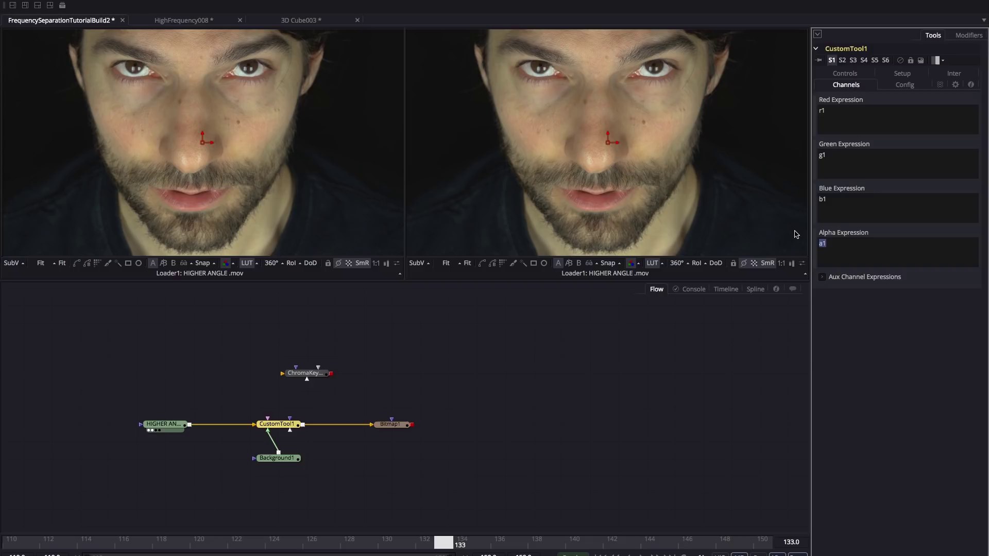
type("1")
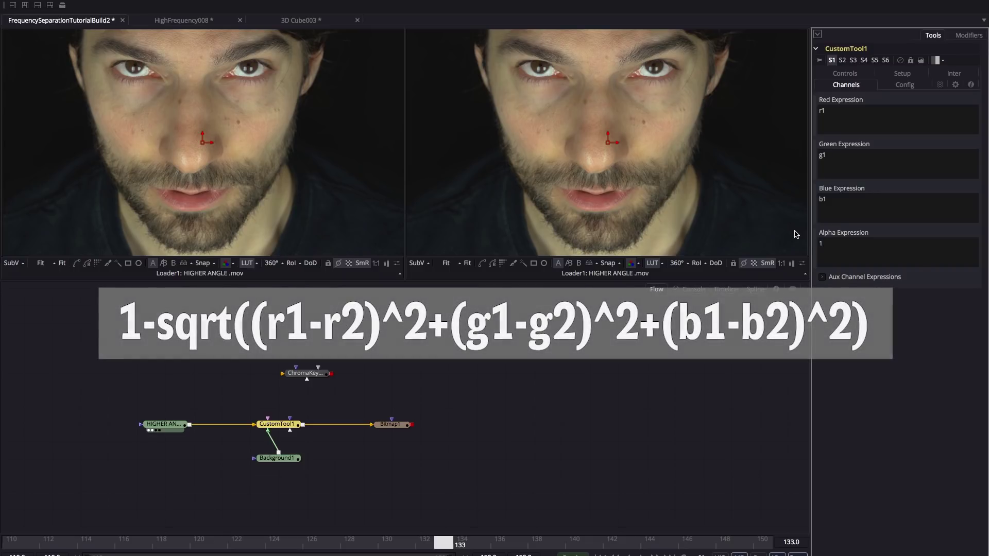
type("-sqrt((")
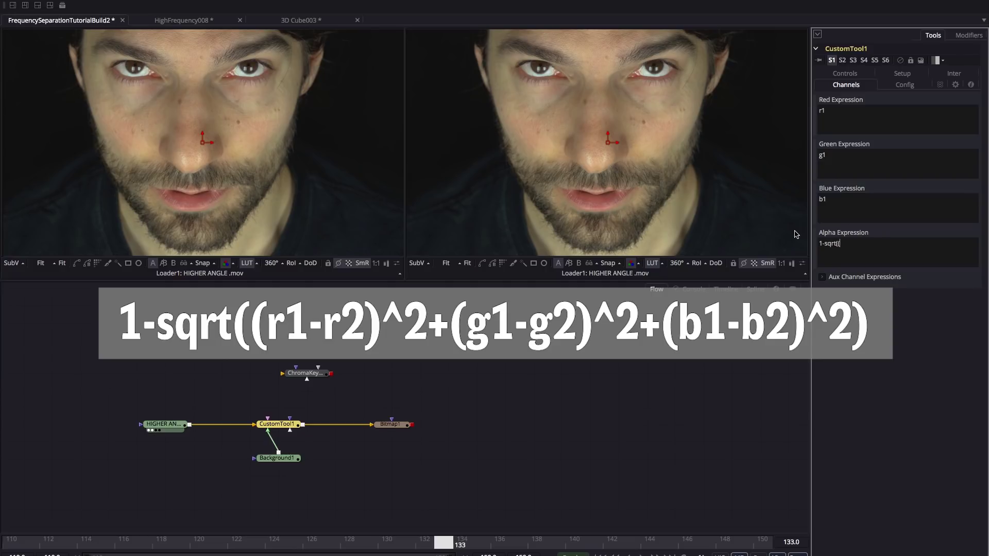
- Complete the Alpha Expression as 1-sqrt((r1-r2)^2+(g1-g2)^2+(b1-b2)^2), fixing a typo
type("r1-r2)^2+(g1-g2)^2+(b1-b2)^2")
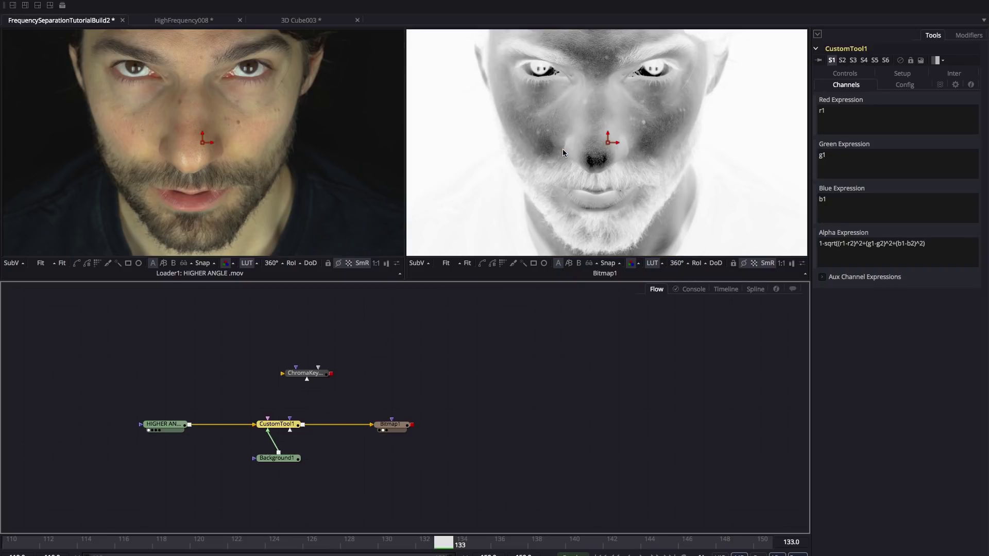
- Raise Bitmap1's Low to about 0.5 and sample the cheek skin tone for Background1
left_click(389, 423)
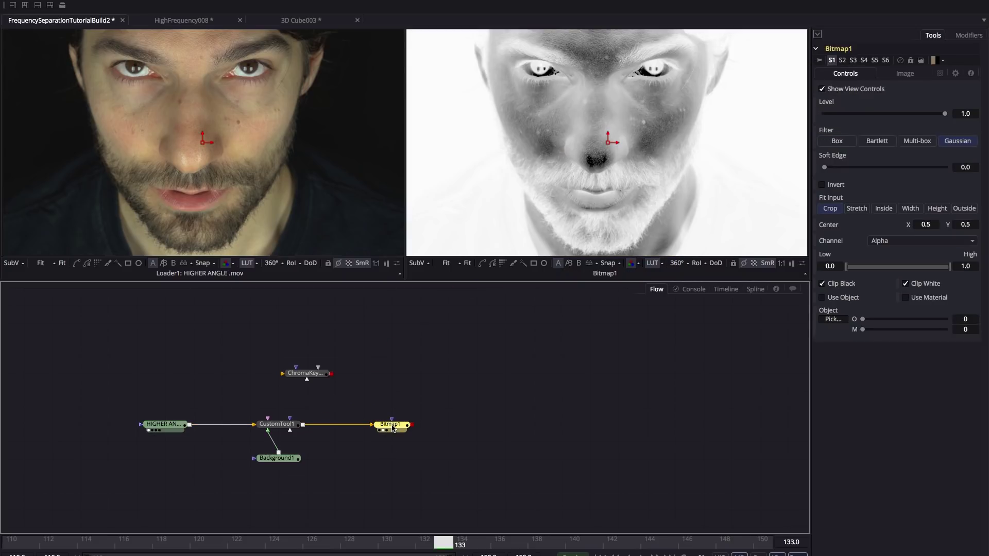
left_click_drag(846, 266, 902, 269)
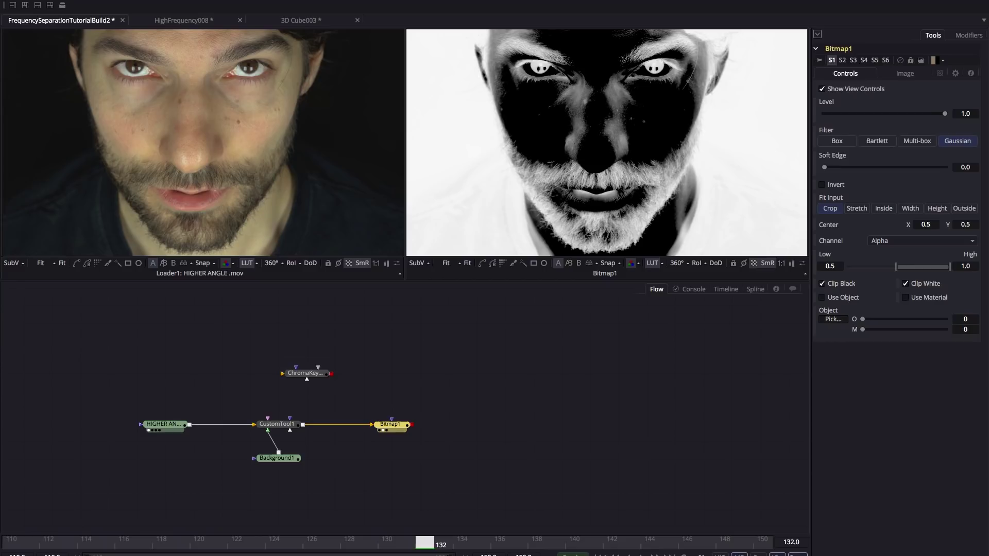
left_click(278, 460)
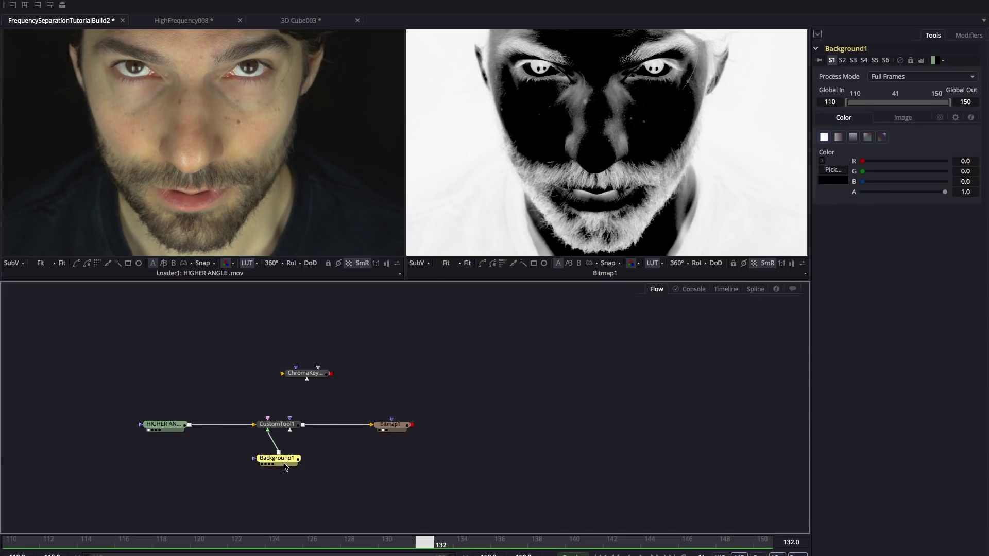
left_click(833, 170)
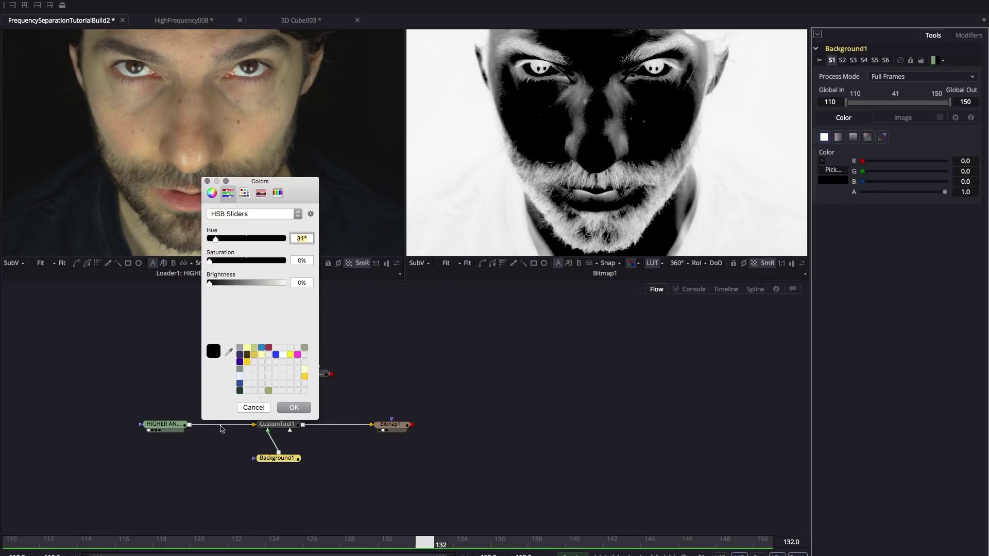
left_click(229, 351)
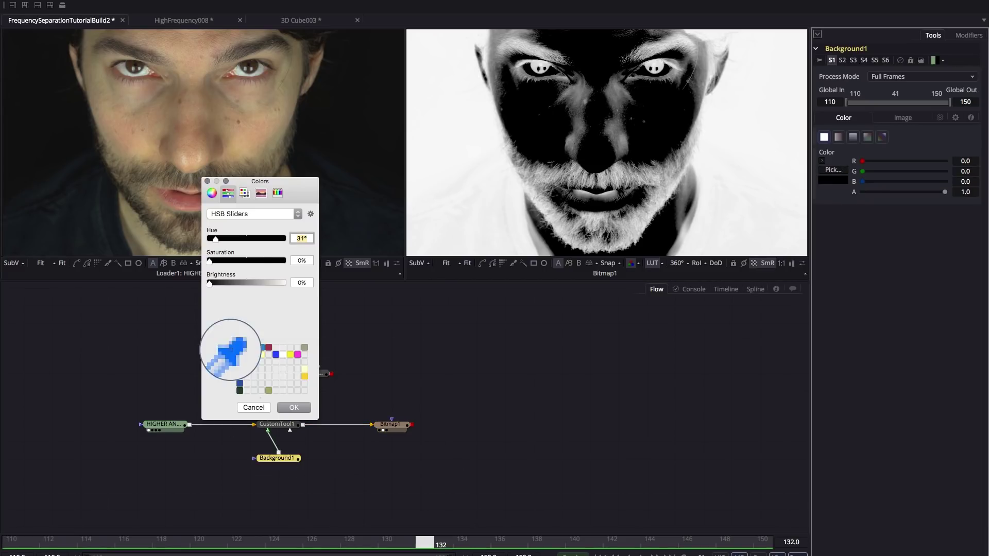
left_click(143, 140)
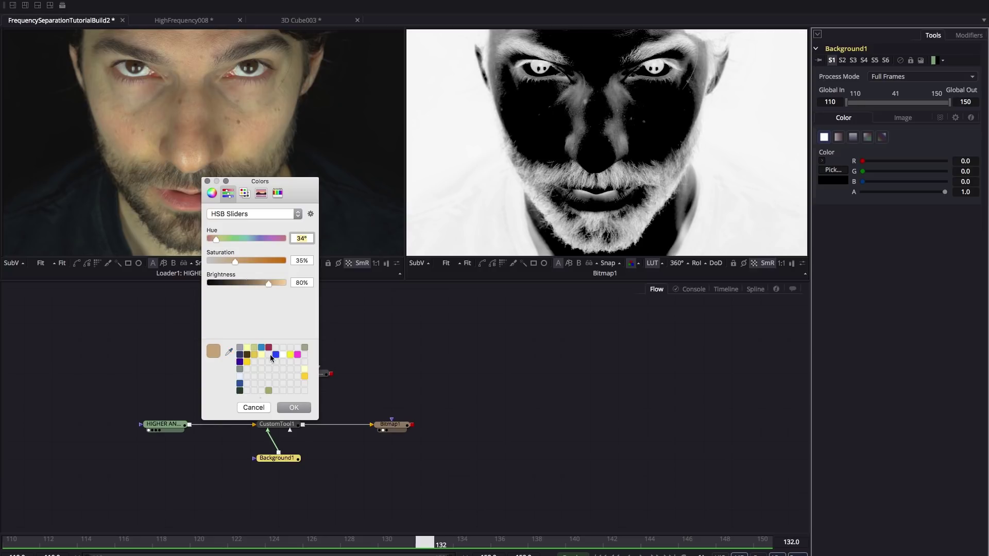
left_click(294, 407)
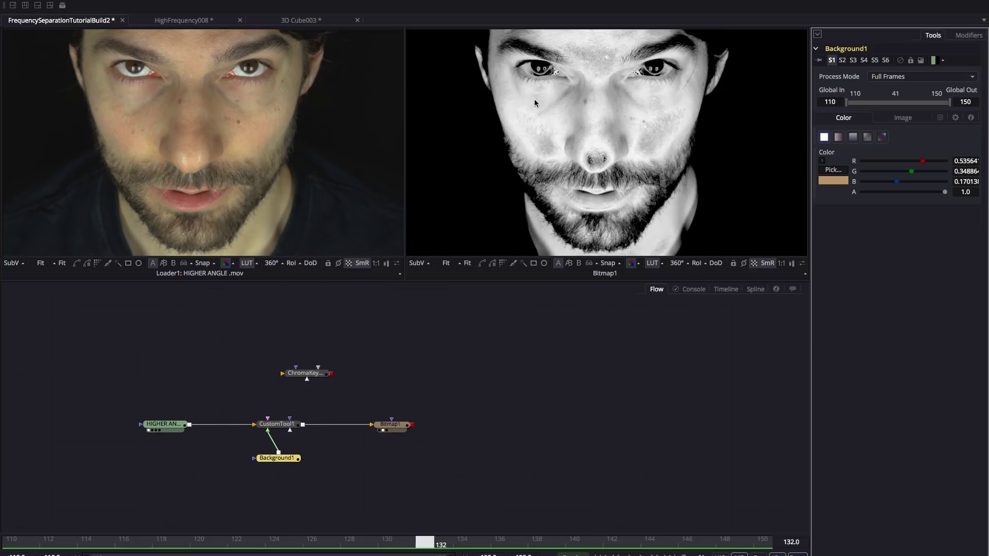
- Tune Background1's colour to saturation 0.65, value 0.588, and spread the nodes apart
left_click(821, 161)
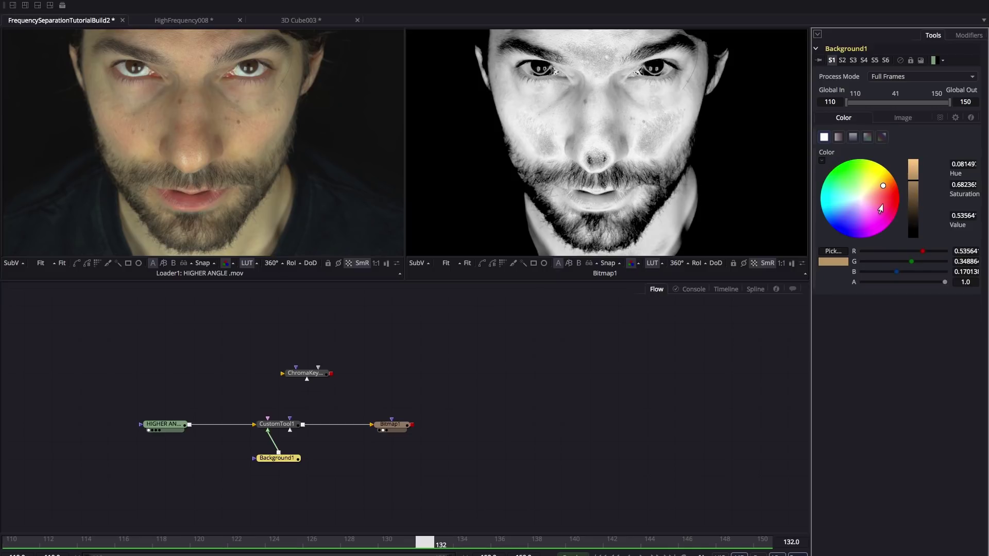
left_click(885, 184)
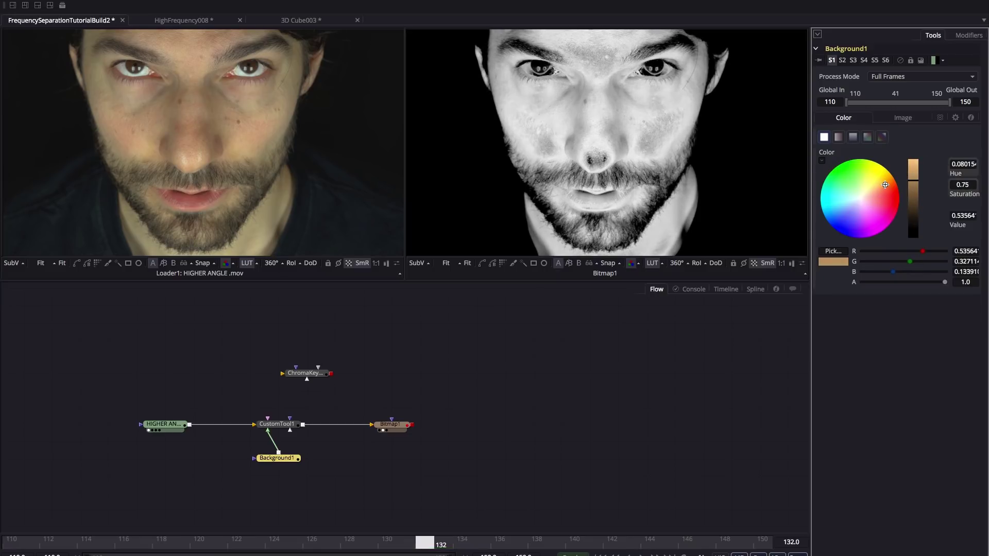
left_click_drag(884, 184, 879, 183)
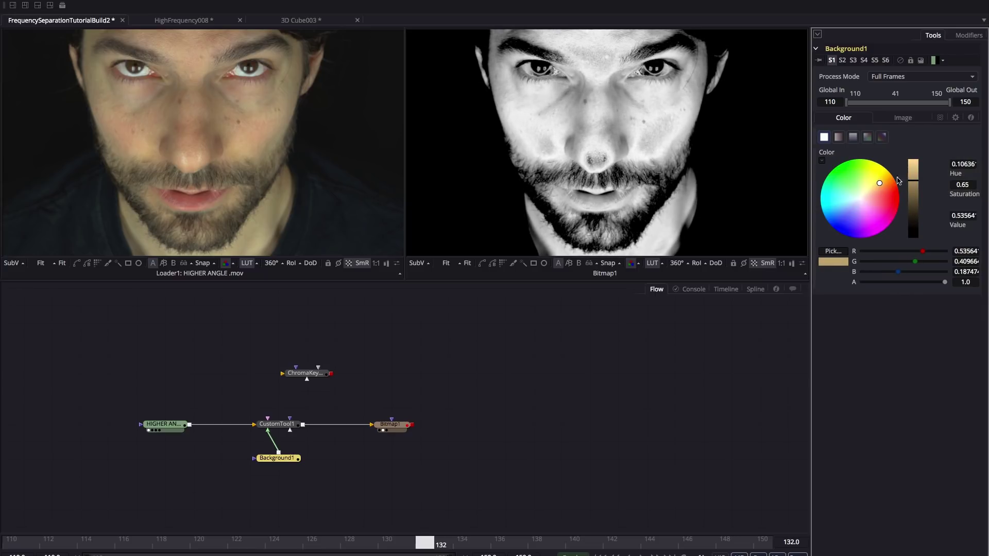
left_click(913, 177)
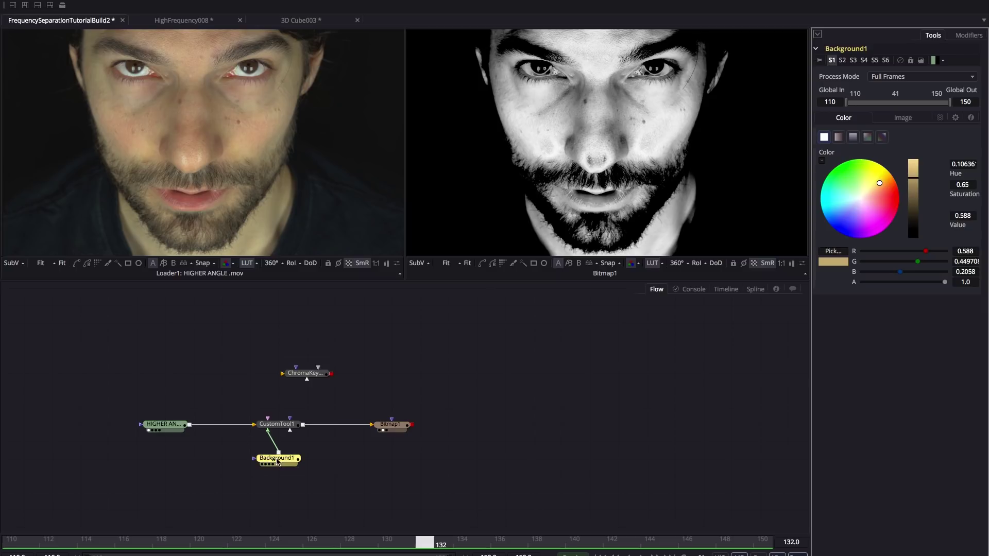
left_click_drag(281, 459, 282, 494)
left_click_drag(159, 428, 104, 395)
- Insert a Hue Curves node between the HIGHER ANGLE loader and CustomTool1
left_click(156, 450)
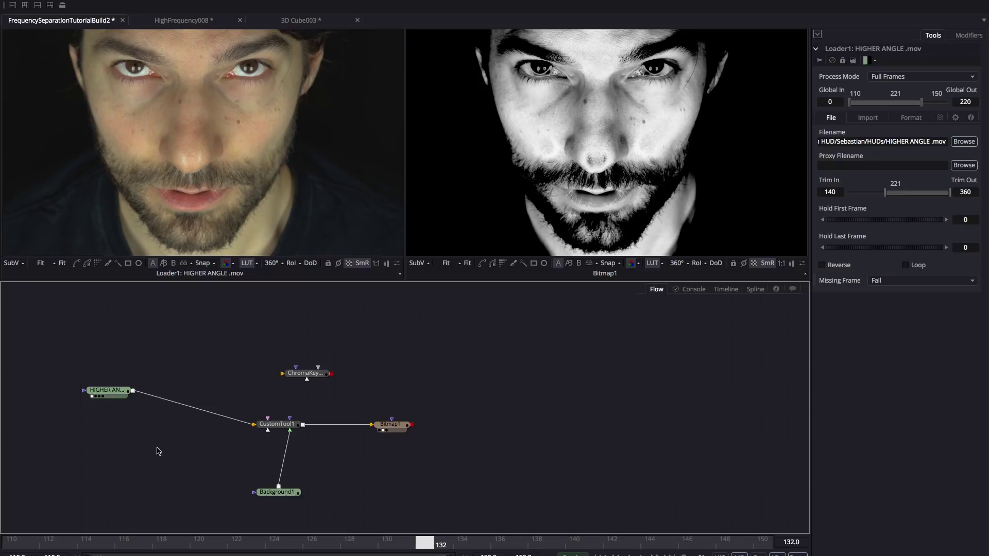
left_click(110, 390)
mouse_move(111, 393)
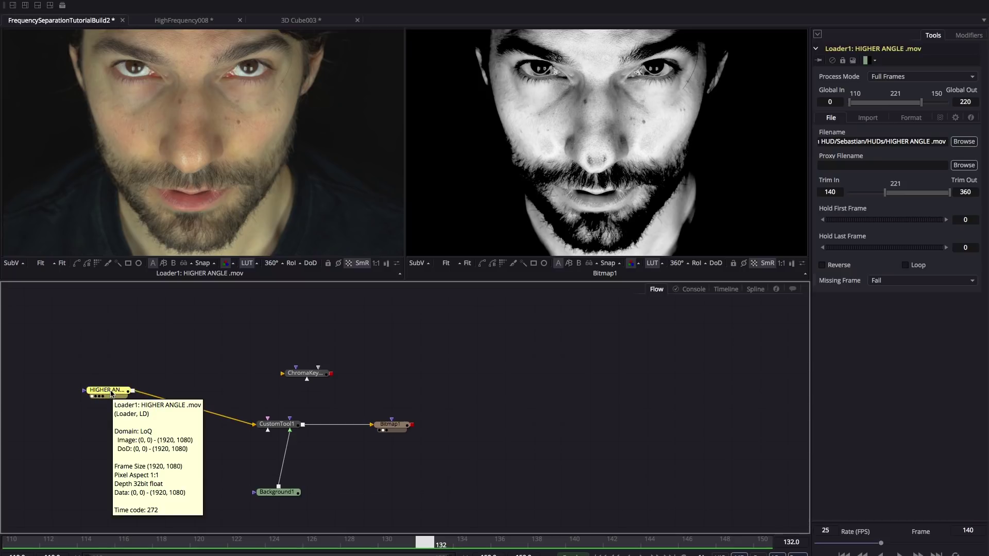
key("shift+space")
type("hu")
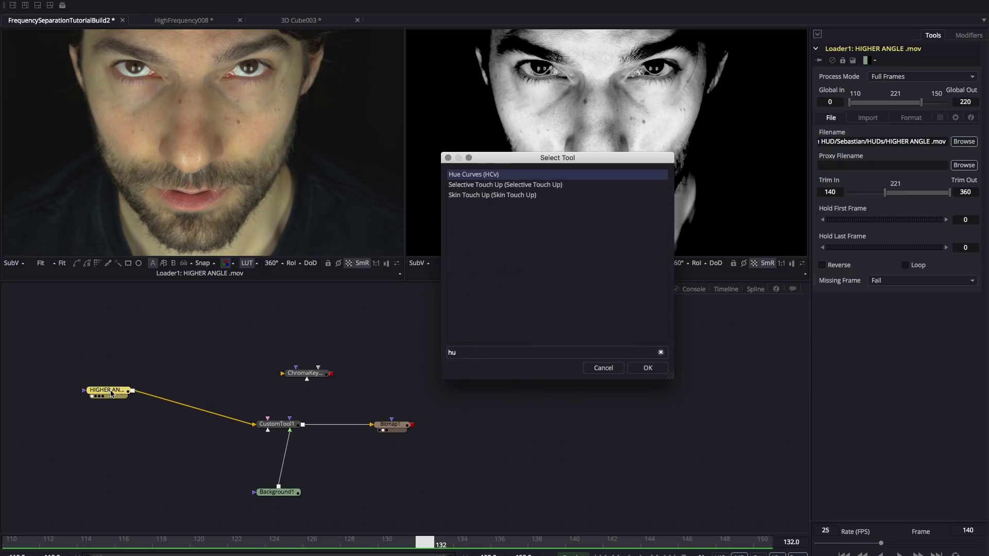
key("Return")
left_click_drag(180, 392, 206, 427)
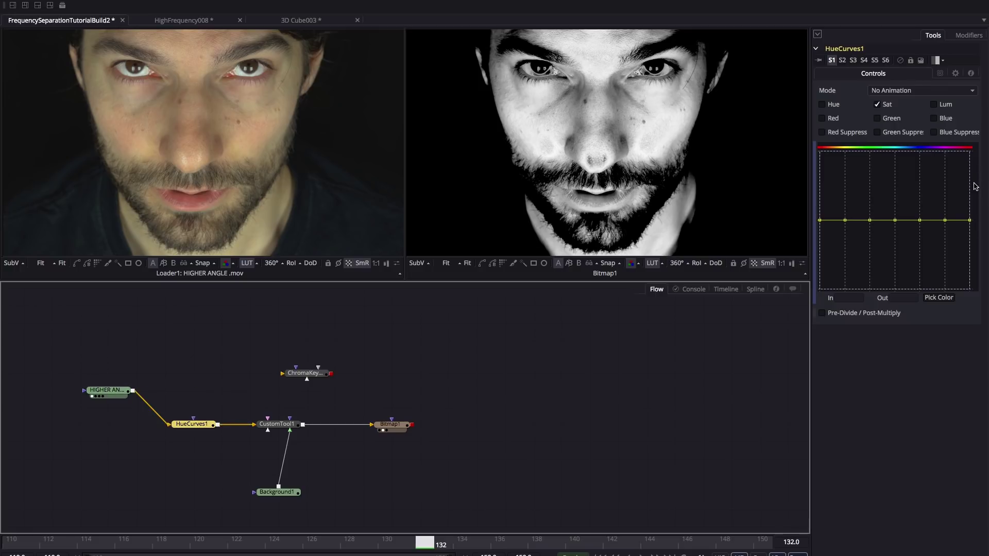
- Shape HueCurves1's Lum curve into a raised midtone plateau, with saturation curve off
left_click(877, 105)
left_click(935, 105)
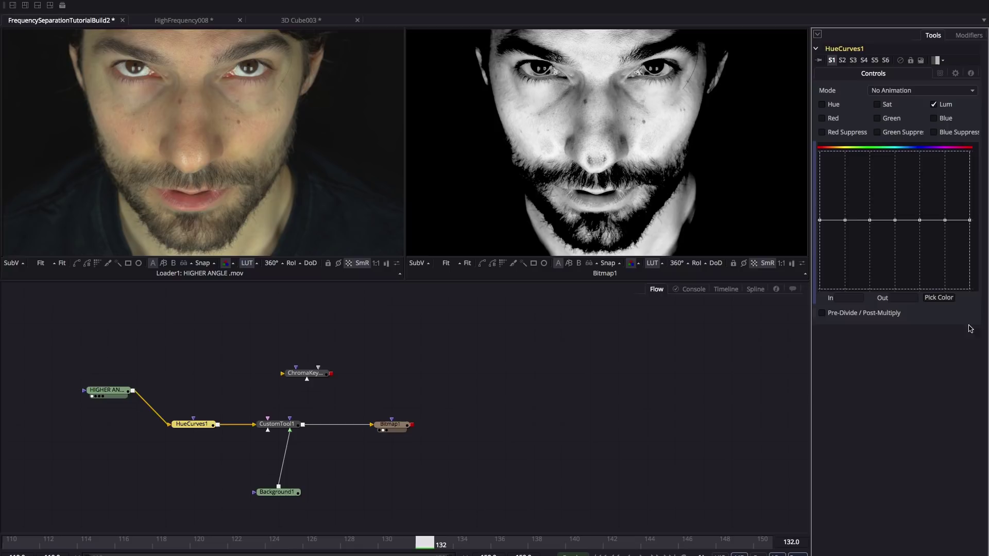
left_click(820, 220)
left_click_drag(820, 222, 822, 279)
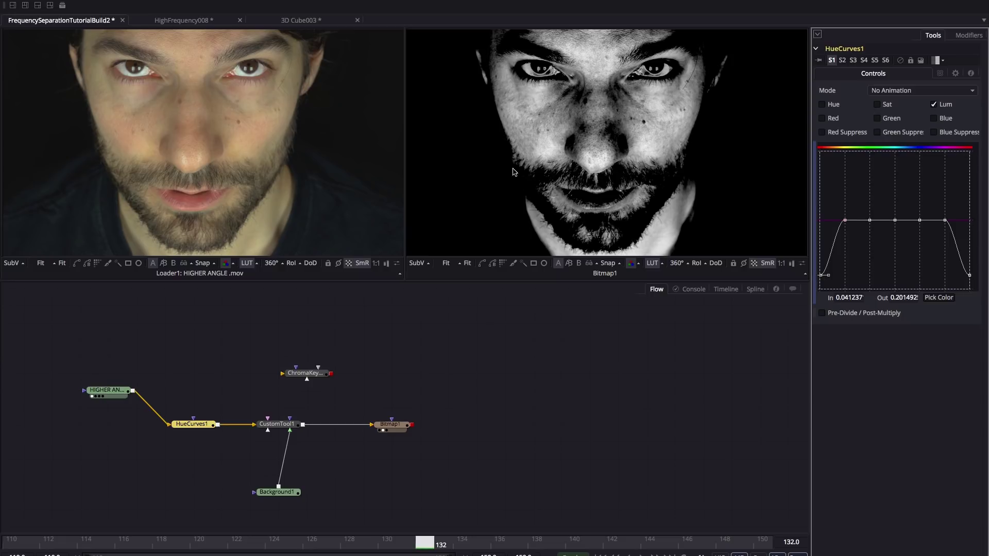
left_click(845, 220)
left_click_drag(845, 223, 833, 223)
left_click_drag(821, 275, 822, 283)
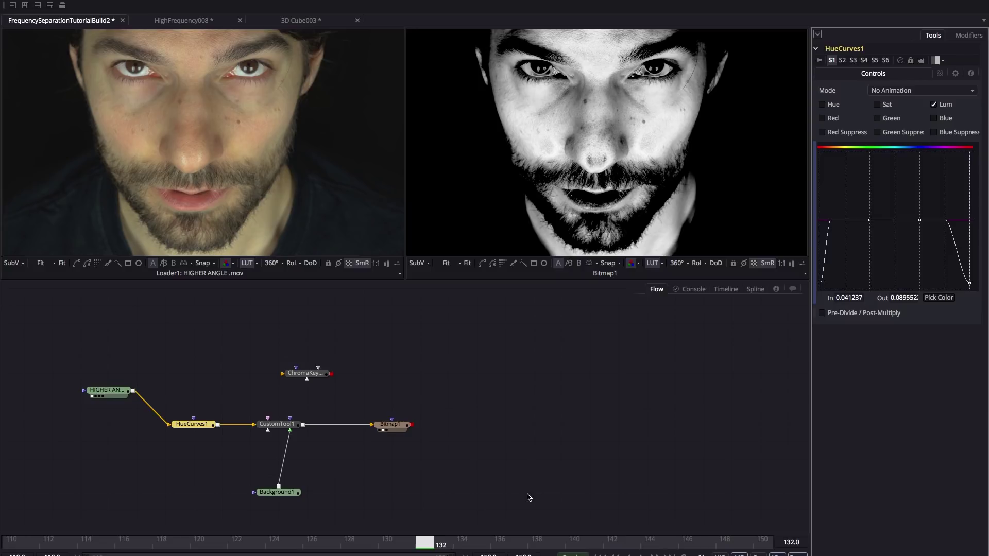
- Lower Bitmap1's High threshold to 0.675 and play the clip back from frame 110
left_click(387, 425)
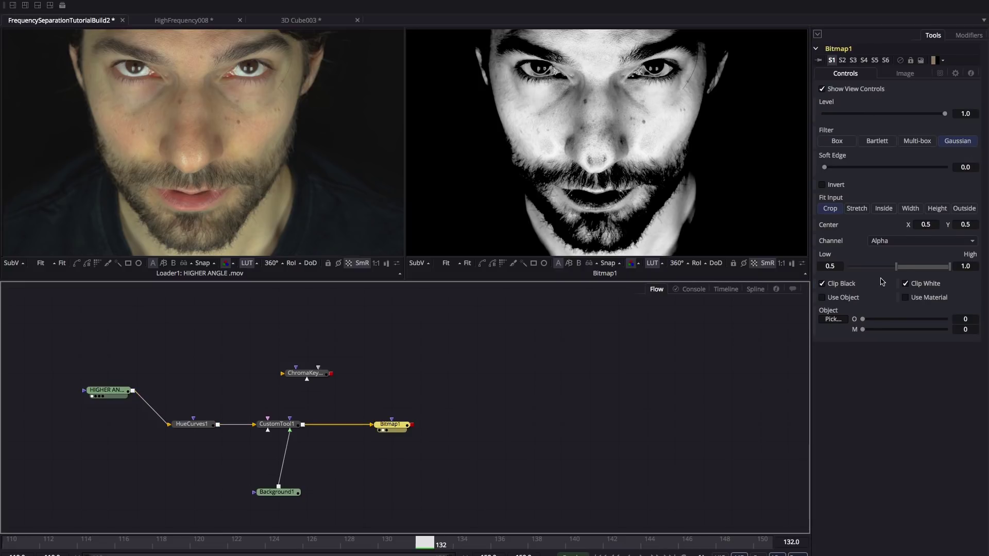
left_click_drag(950, 267, 918, 269)
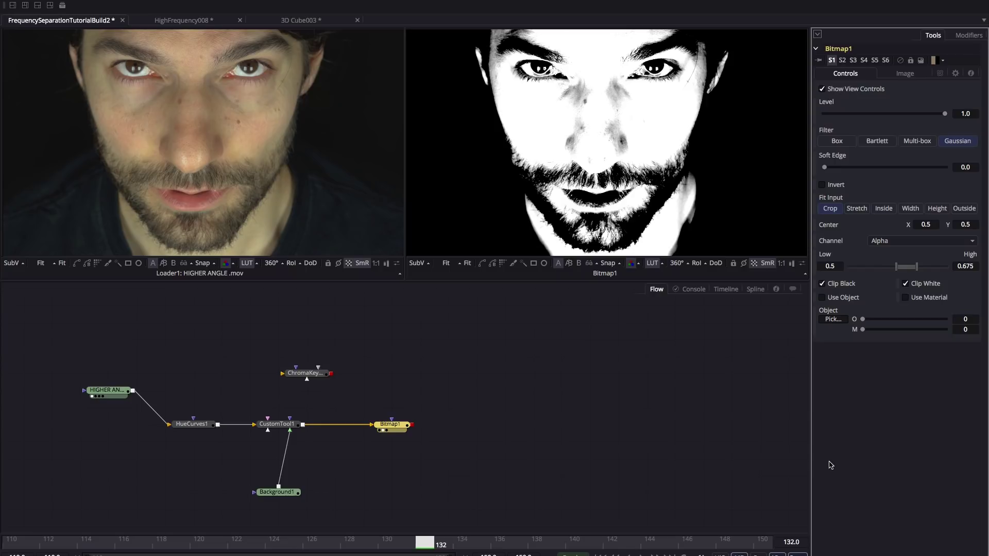
key("space")
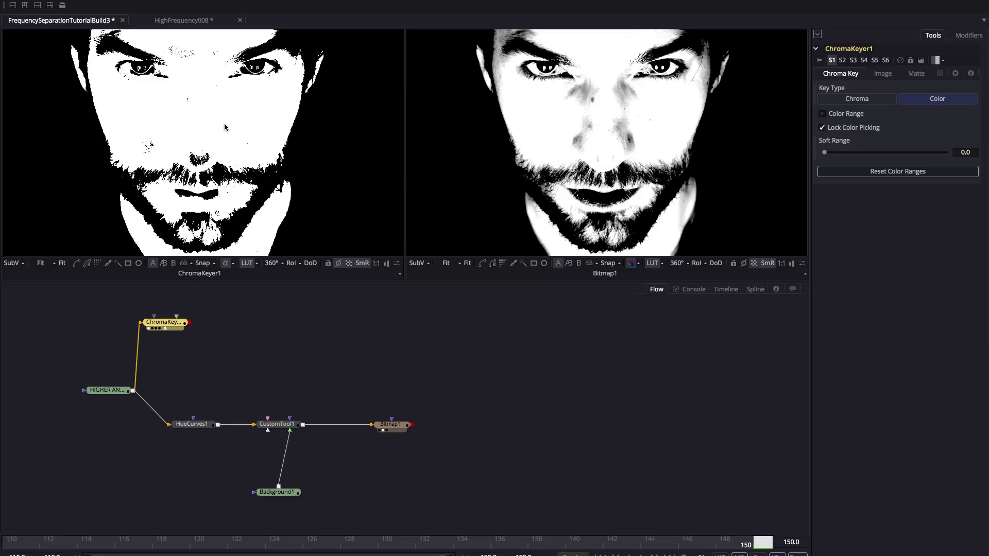
left_click(269, 183)
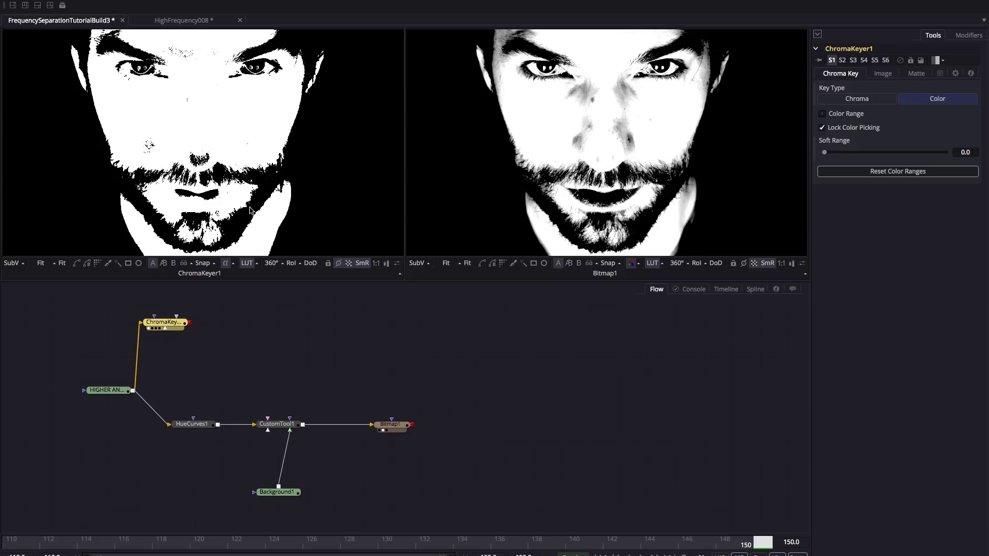
scroll(247, 204, "up", 2)
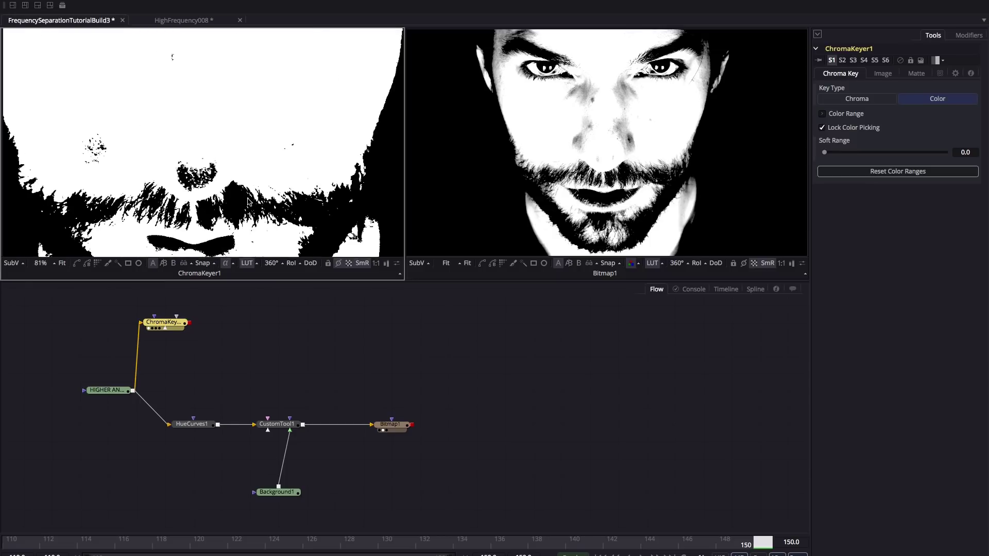
left_click(304, 182)
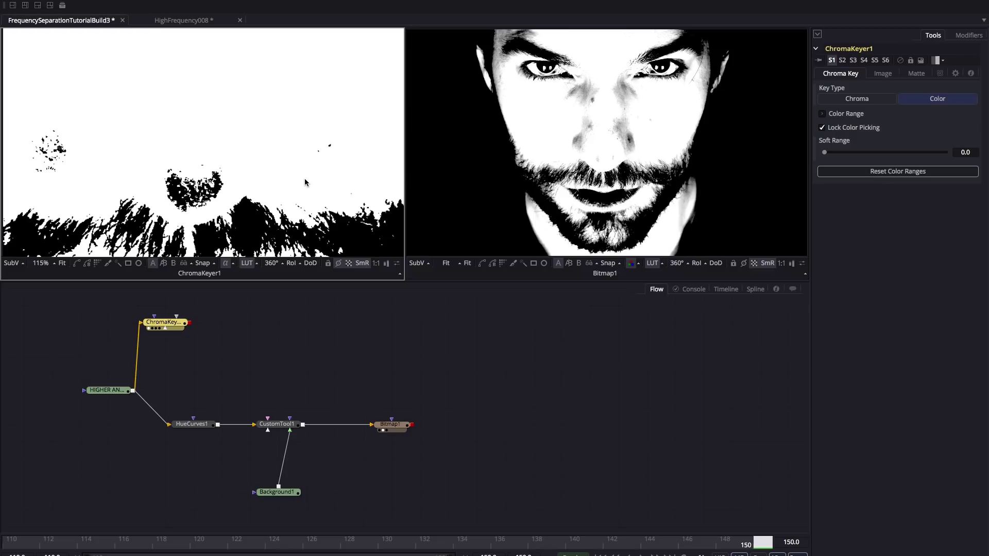
key("ctrl+f")
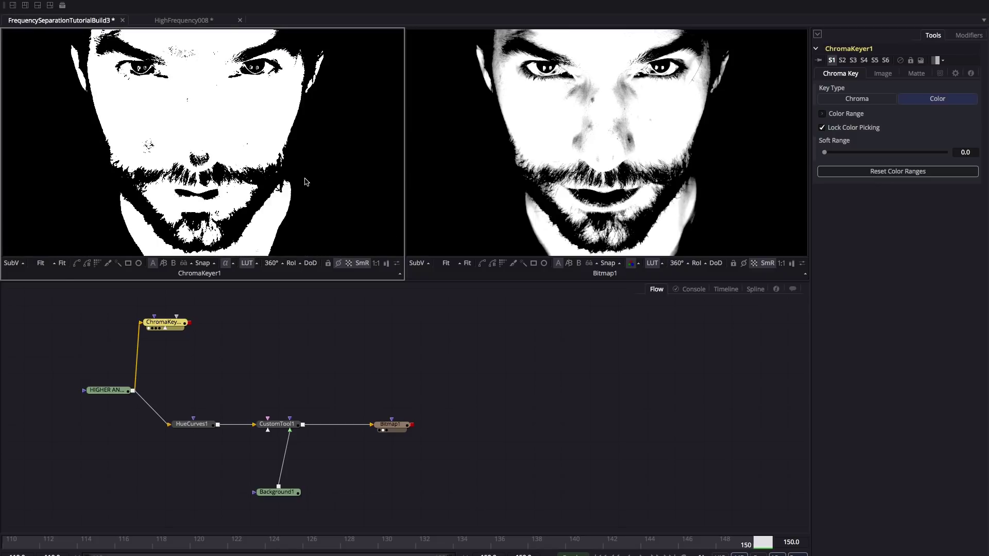
left_click(158, 324)
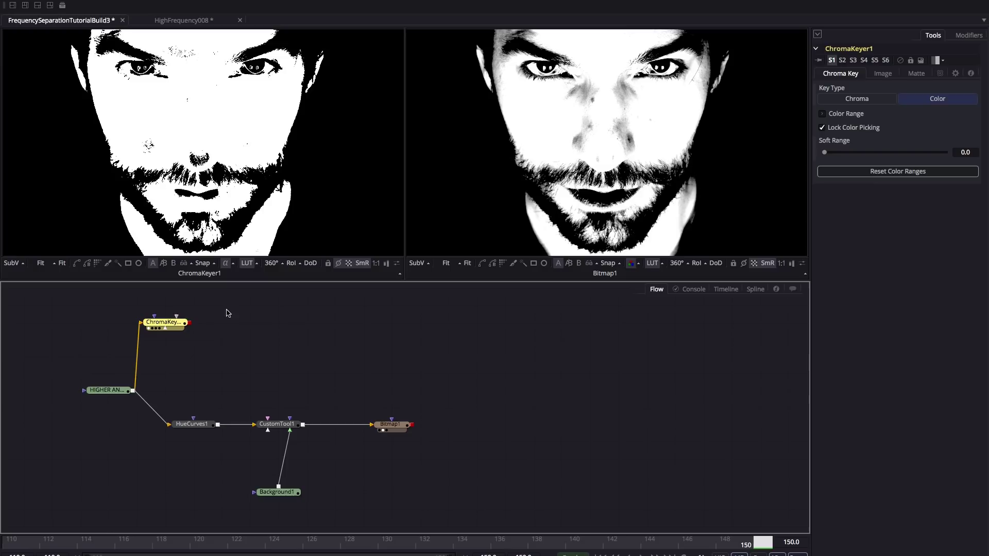
left_click(915, 74)
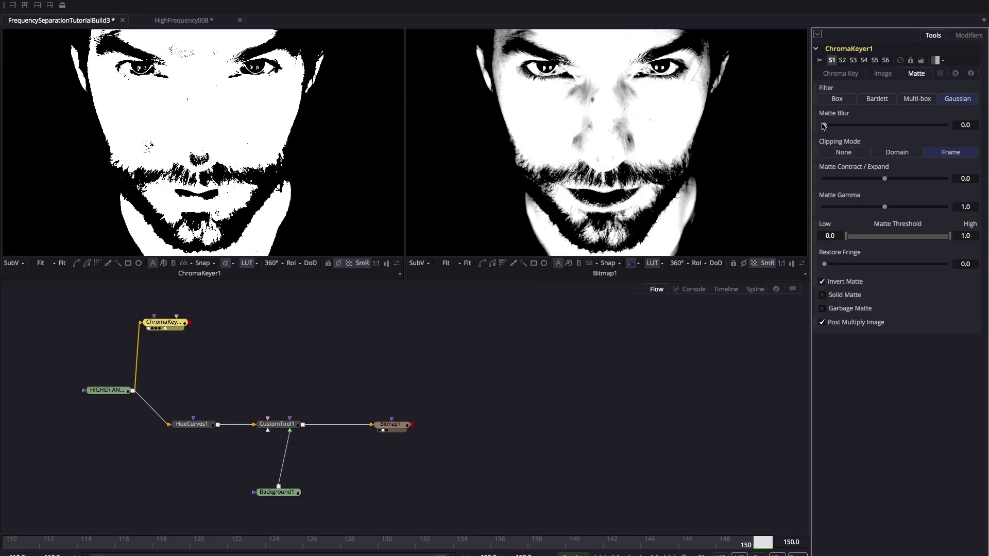
mouse_move(824, 126)
left_mouse_down()
mouse_move(878, 129)
mouse_move(816, 126)
left_mouse_up()
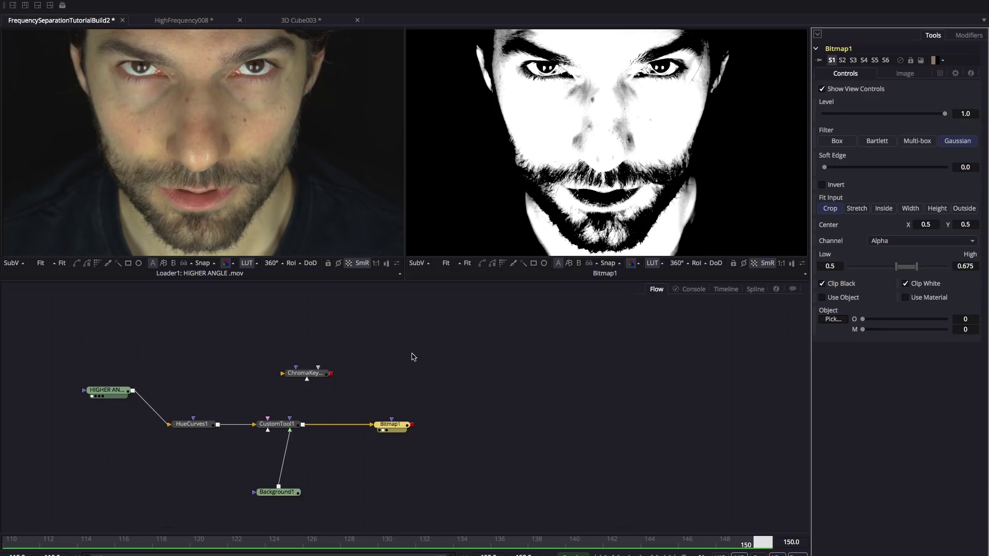
- Move ChromaKeyer aside and add a Blur node fed by the HIGHER ANGLE footage
left_click_drag(303, 375, 162, 326)
left_click(435, 363)
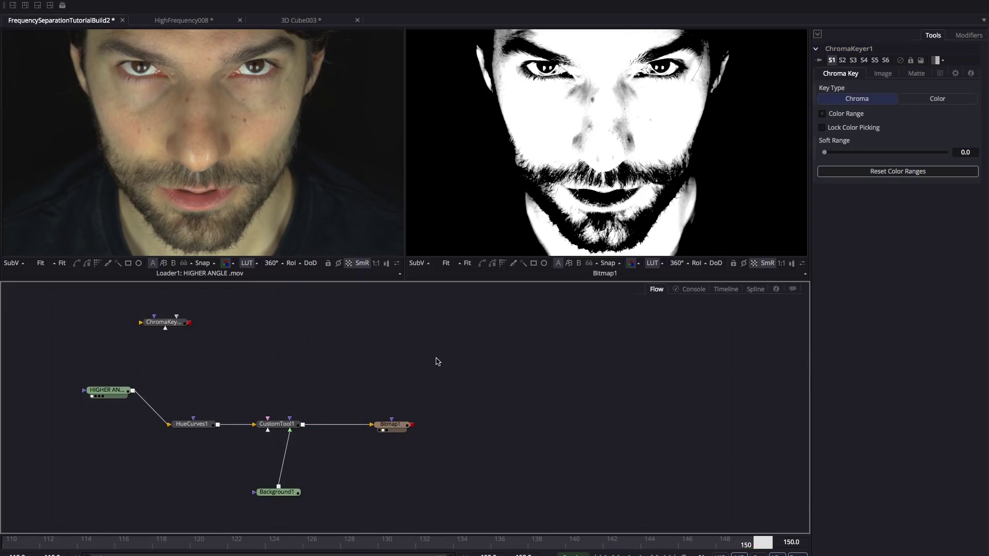
key("shift+space")
type("blur")
key("Return")
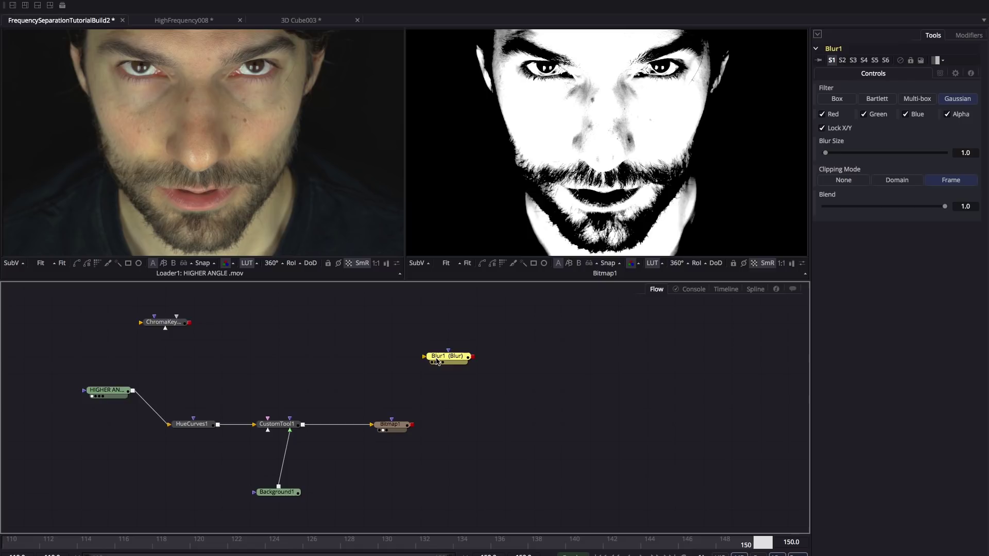
left_click_drag(133, 395, 383, 332)
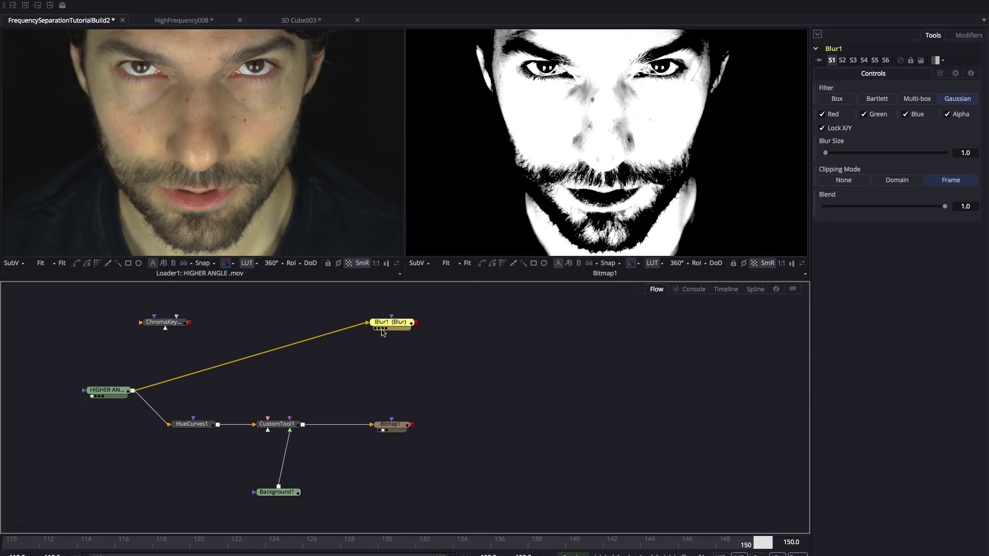
- Use the Bitmap1 matte as Blur1's mask and show Blur1 in the right viewer
left_click(401, 369)
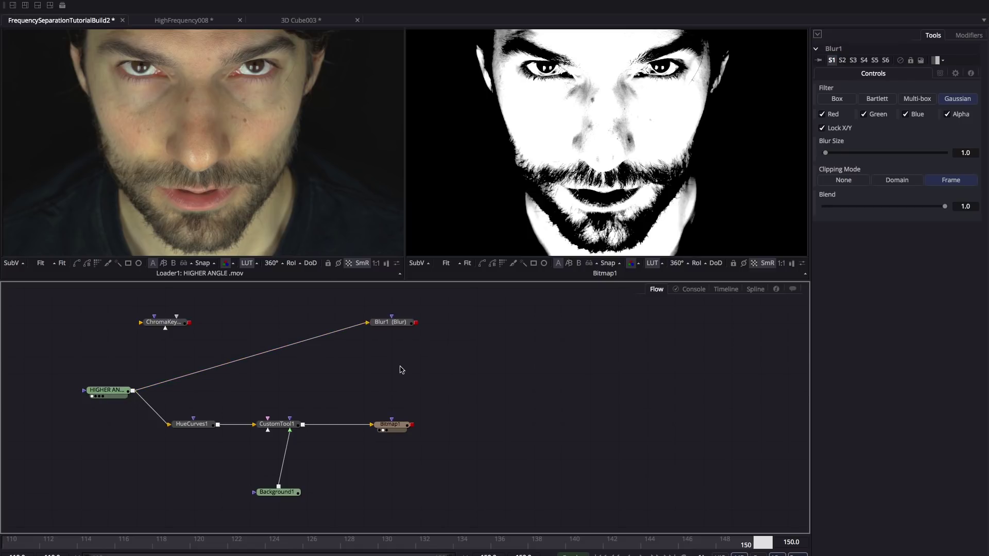
left_click(400, 325)
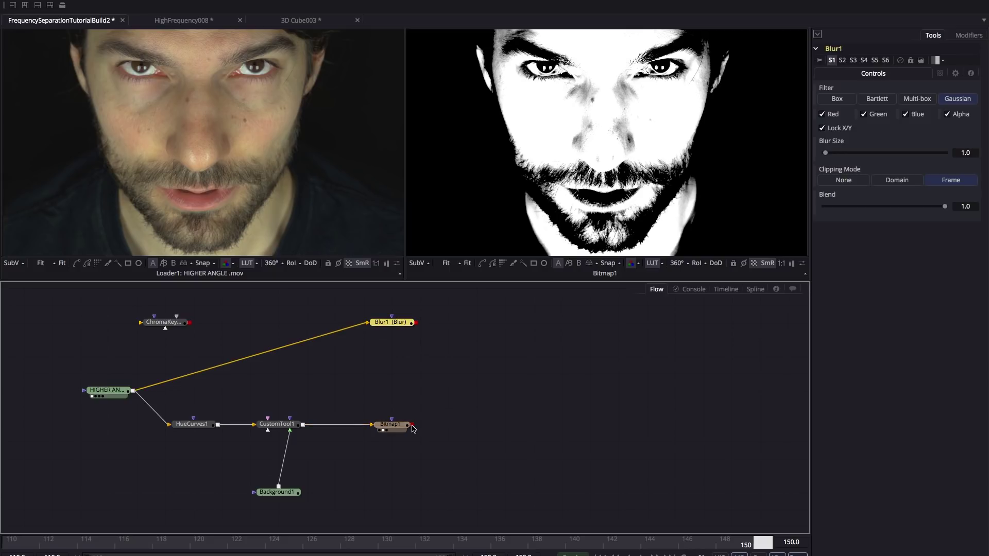
left_click_drag(412, 425, 397, 391)
key("2")
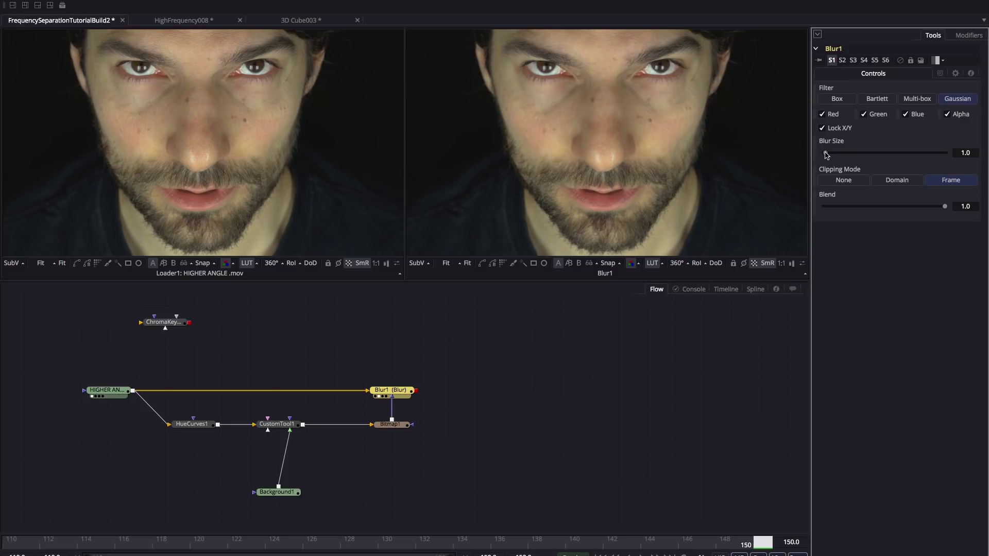
- Raise Blur1's Blur Size, then settle it at 9.8 to soften the masked skin
left_click_drag(826, 156, 838, 158)
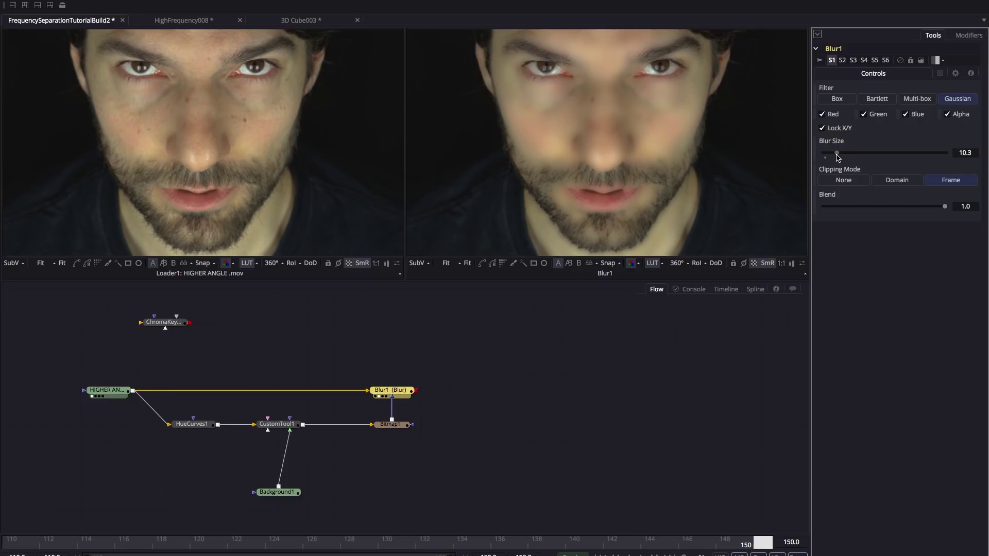
left_click_drag(837, 157, 836, 157)
- Add a Custom Tool node, CustomTool2, fed by the HIGHER ANGLE footage
left_click(403, 312)
key("ctrl+space")
type("cu")
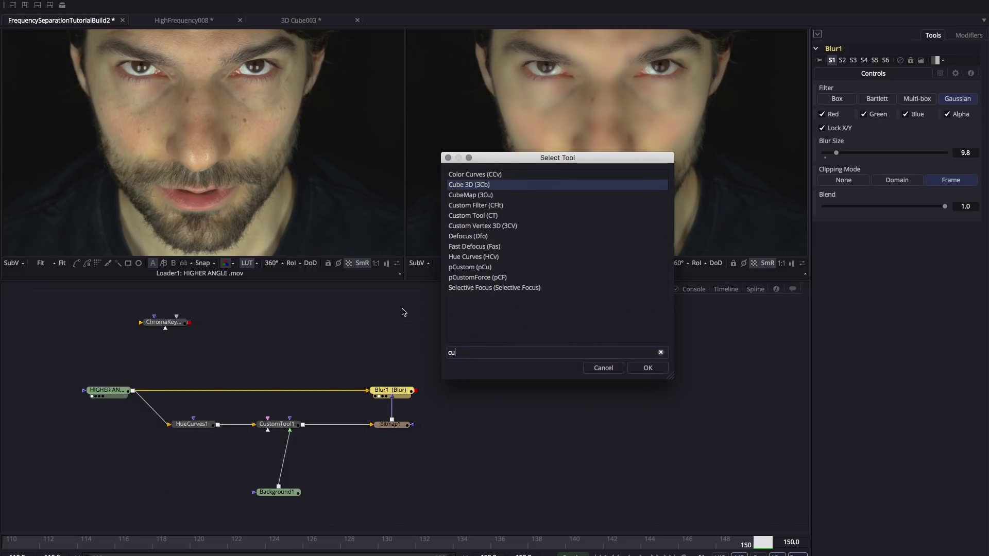
key("Down")
key("Down")
key("Down")
key("Return")
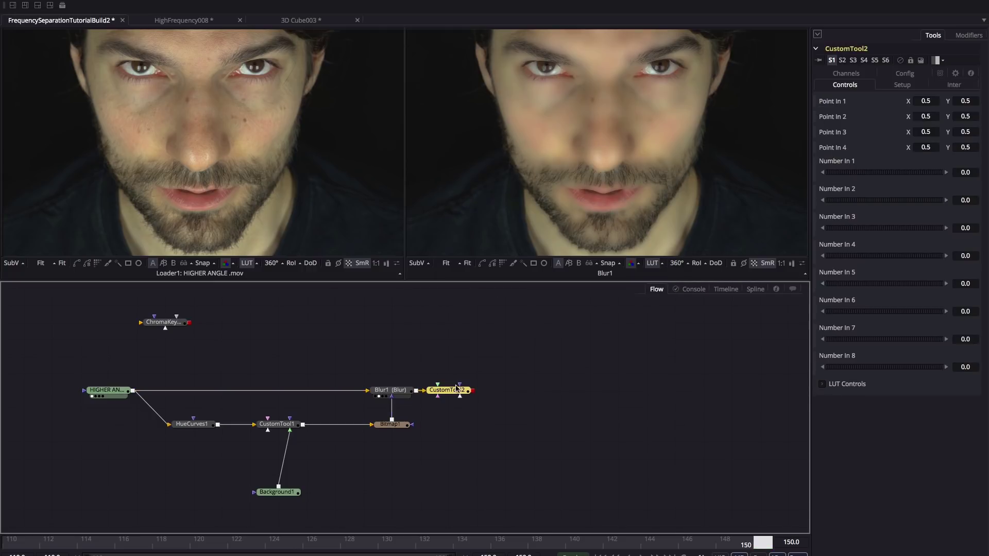
left_click_drag(133, 391, 344, 343)
left_click(449, 327)
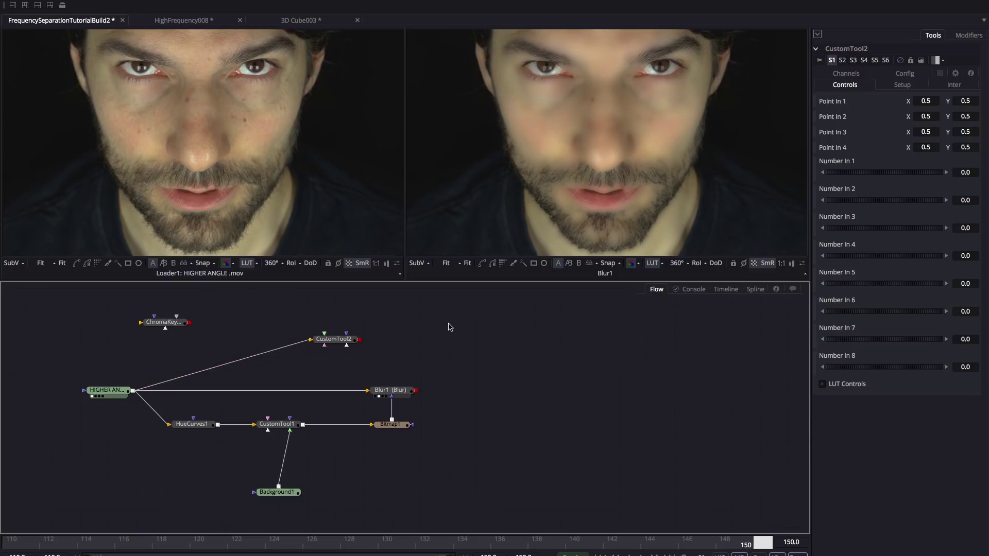
- Add Blur2 above it, feed it the footage, and wire Blur2 into CustomTool2's second input
key("ctrl+space")
type("blur")
key("Return")
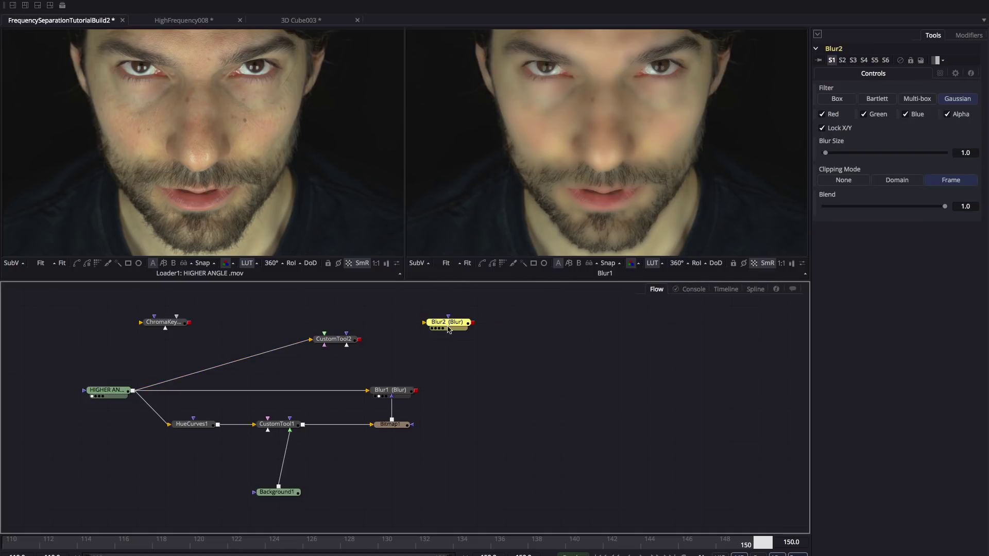
left_click_drag(449, 330, 336, 313)
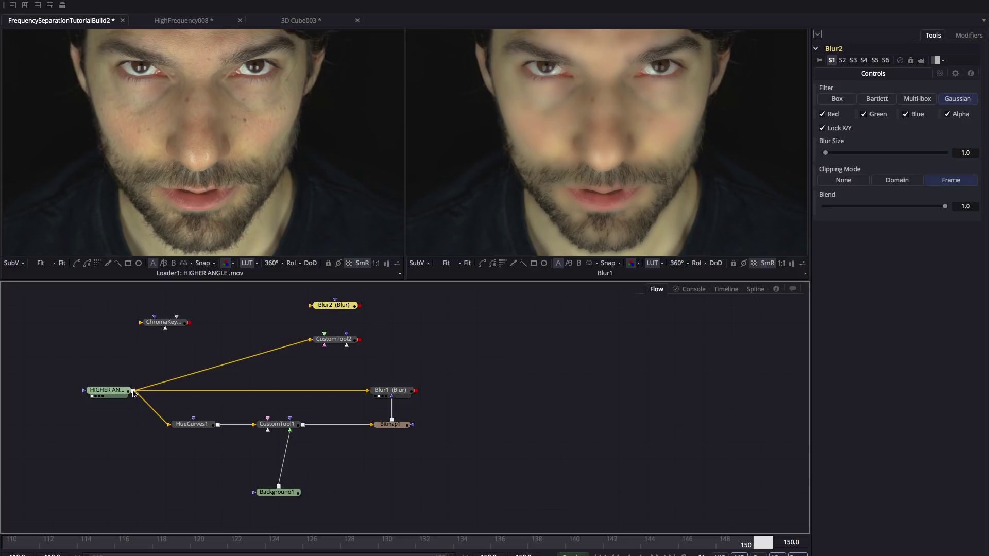
left_click_drag(133, 391, 340, 308)
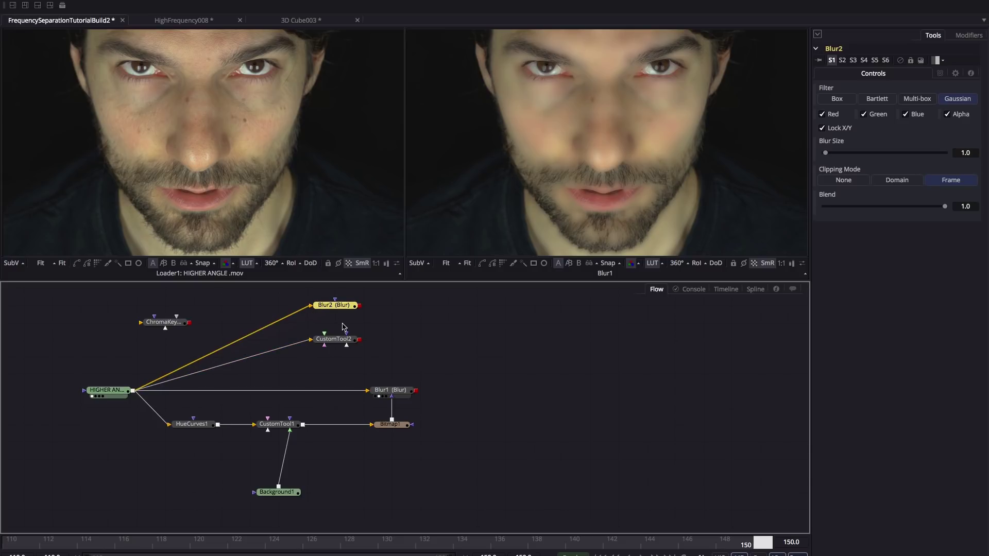
left_click_drag(360, 306, 331, 352)
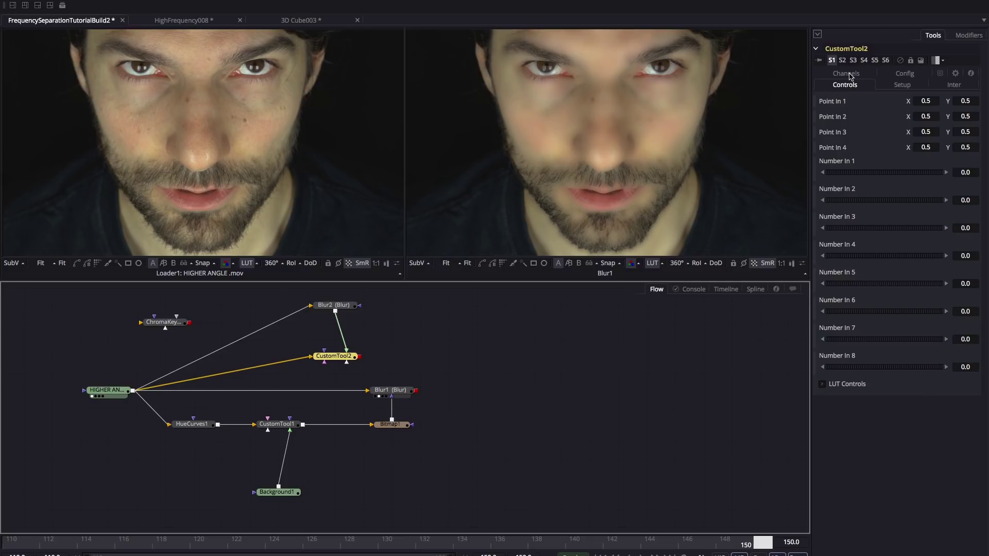
- Set Blur2's Blur Size to 3.0 and bring up CustomTool2's channel expressions
left_click(332, 307)
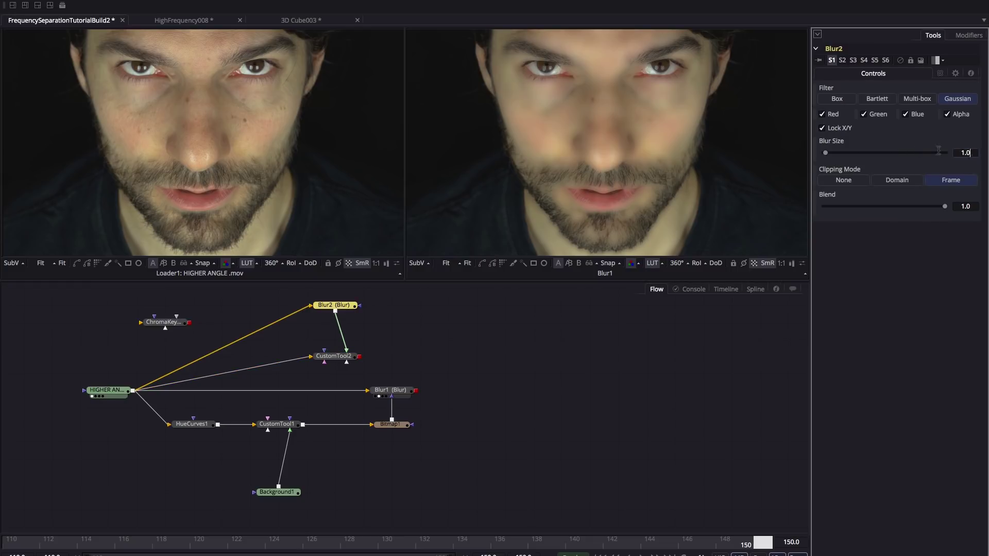
key("BackSpace")
key("BackSpace")
key("BackSpace")
type("3")
key("Tab")
left_click(334, 356)
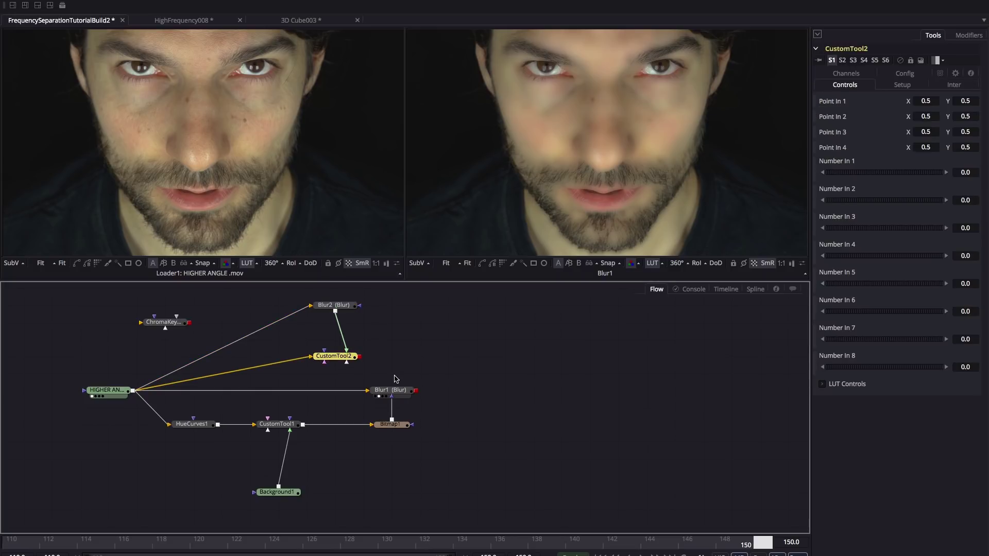
left_click(850, 76)
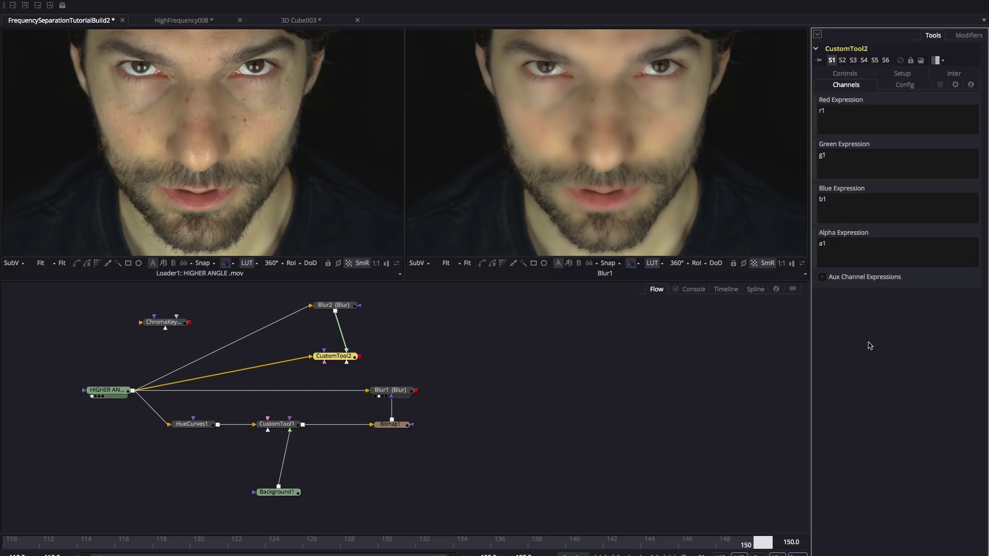
- View CustomTool2 and set its red, green and blue expressions to c1-c2+.5
left_click(329, 362)
double_click(871, 112)
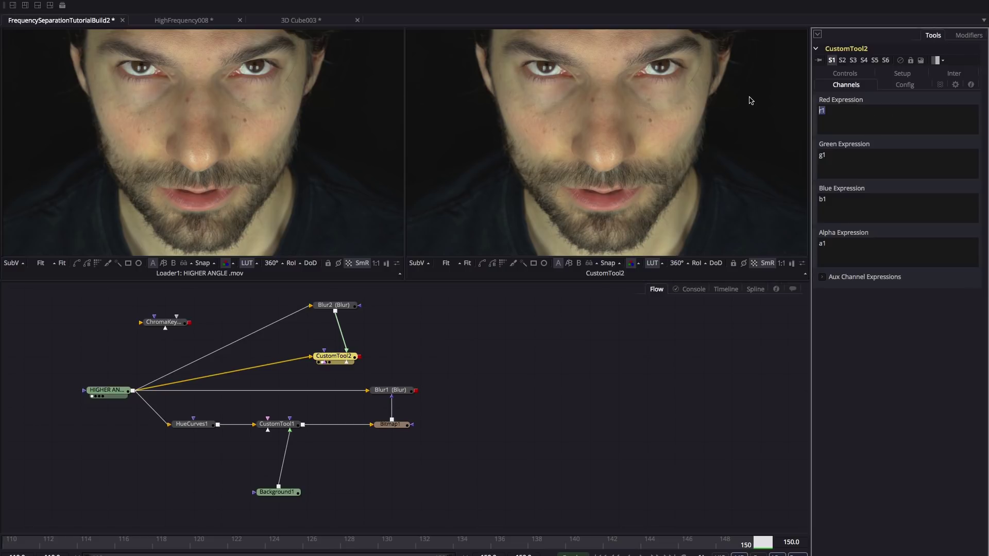
type("c1-")
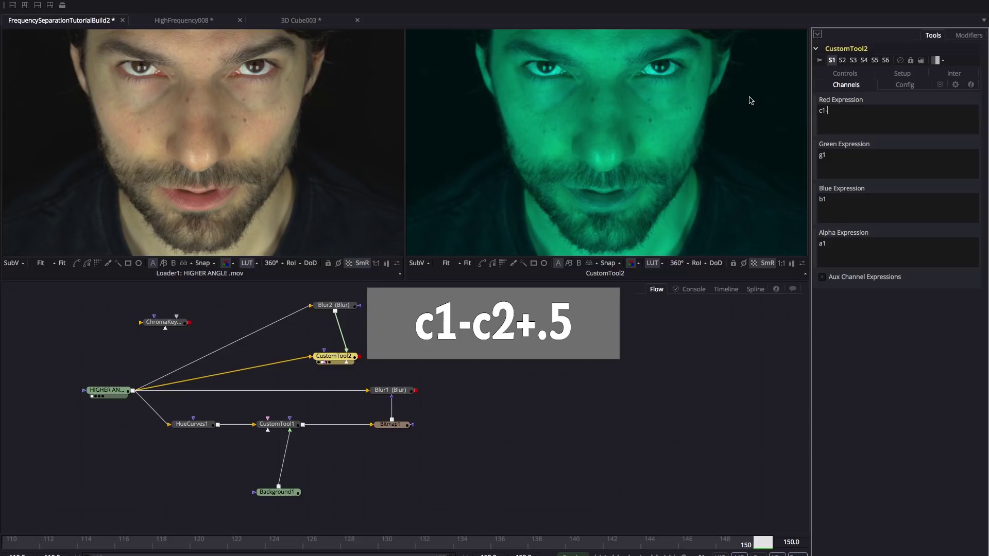
type("c2+.5")
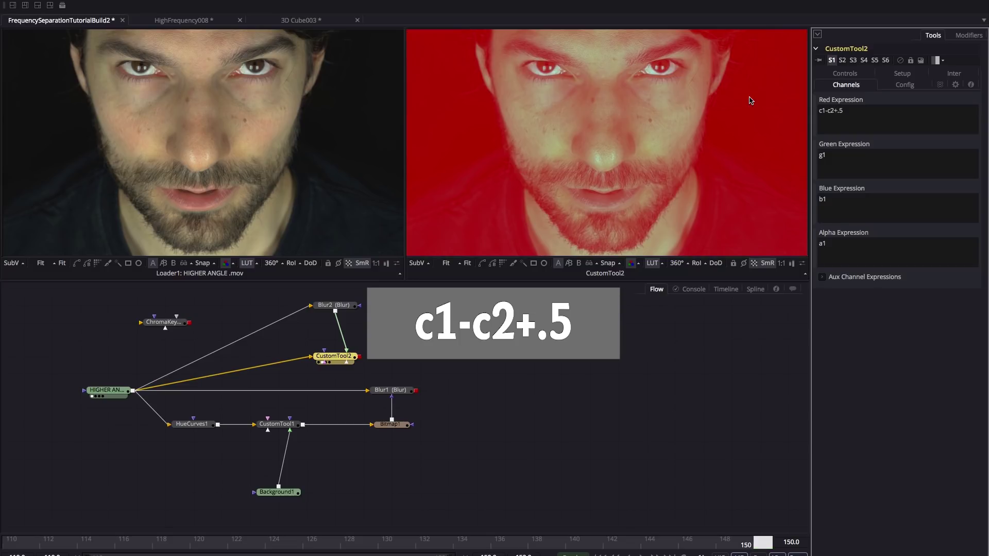
key("ctrl+a")
key("ctrl+c")
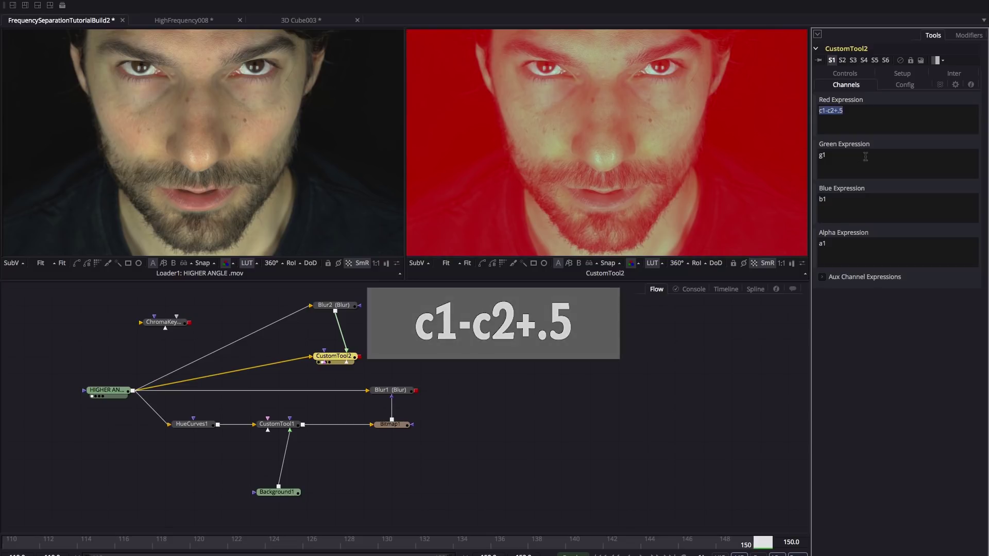
left_click(881, 158)
key("ctrl+a")
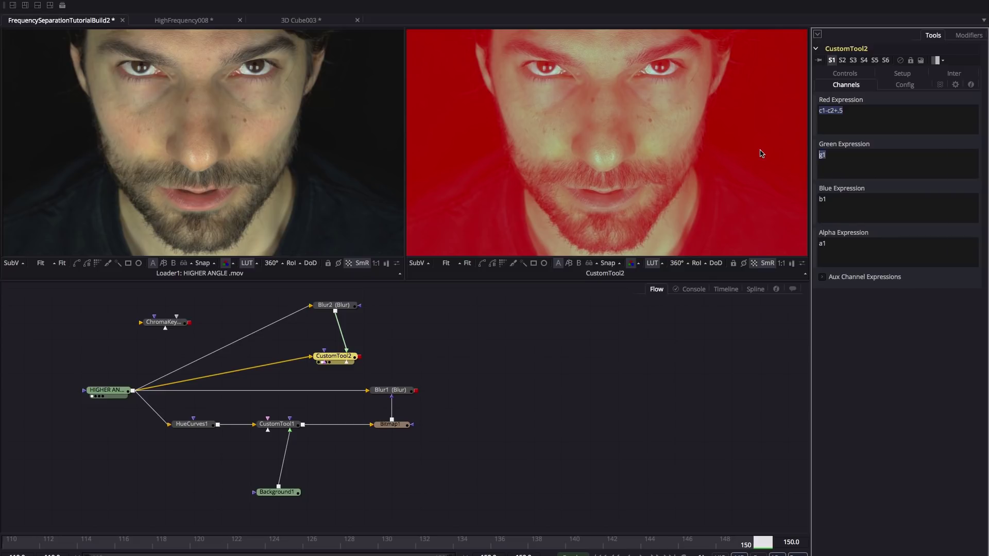
key("ctrl+v")
key("Tab")
key("ctrl+v")
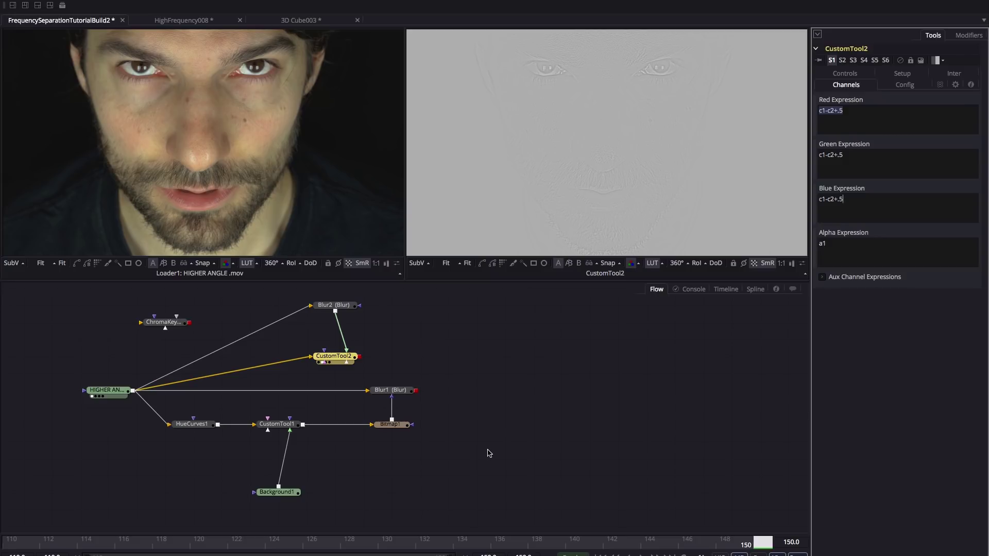
- Add CustomTool3 with Blur1 and CustomTool2 as inputs, and show it in the right viewer
left_click(498, 392)
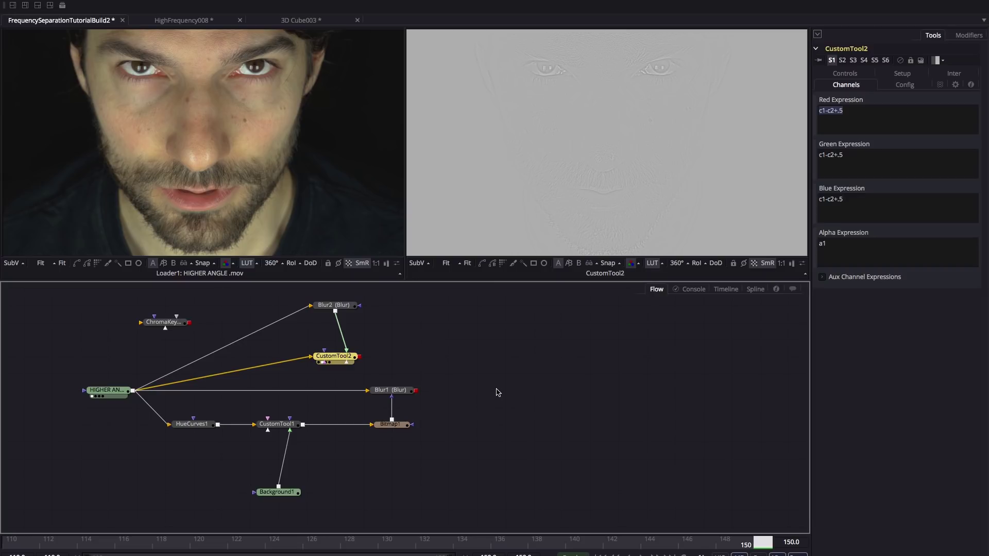
key("ctrl+space")
type("cu")
key("Down")
key("Down")
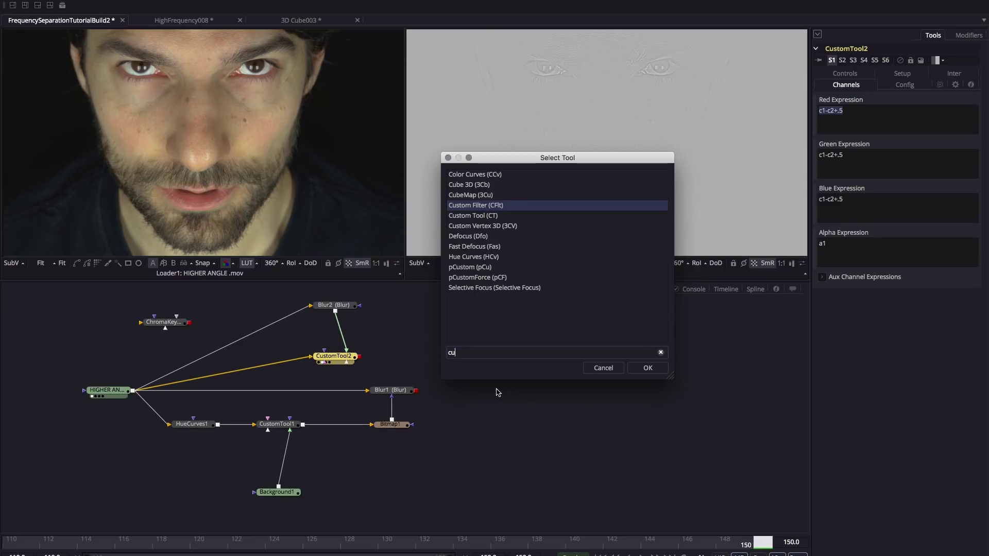
key("Down")
key("Return")
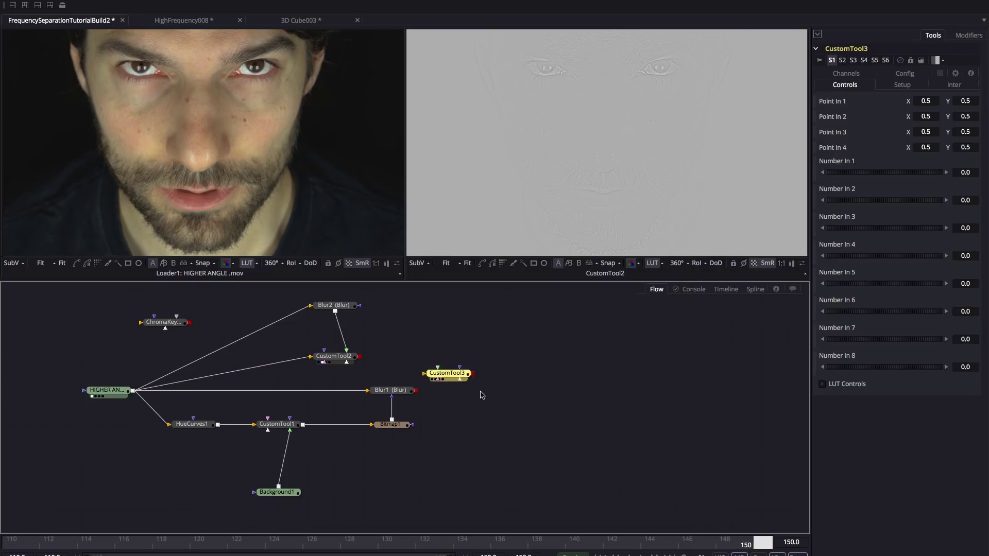
left_click_drag(416, 391, 505, 393)
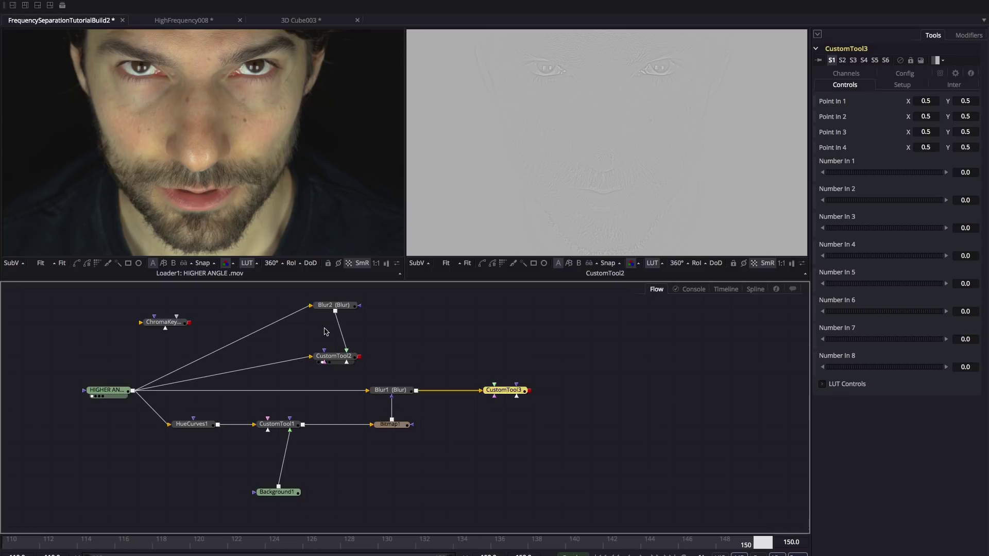
left_click_drag(334, 356, 562, 105)
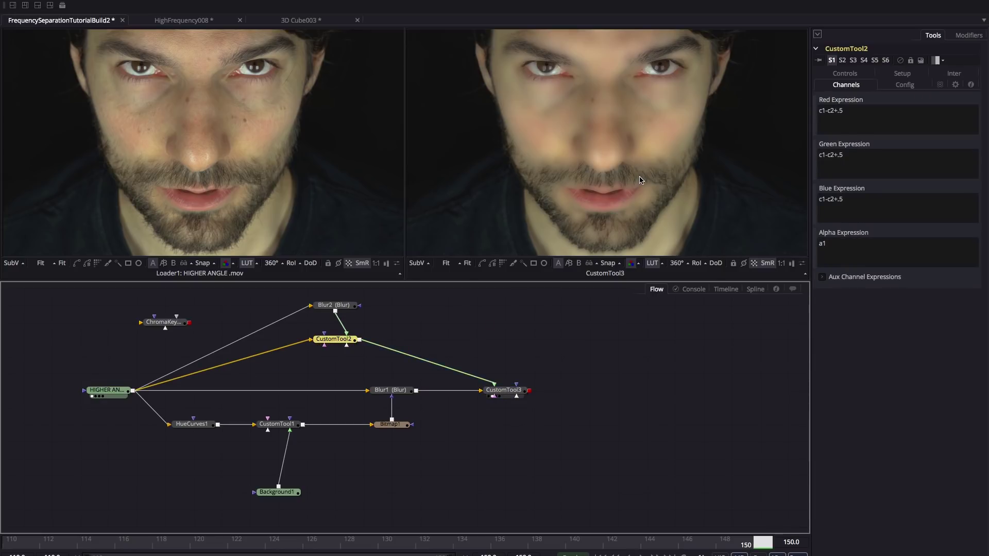
left_click(505, 392)
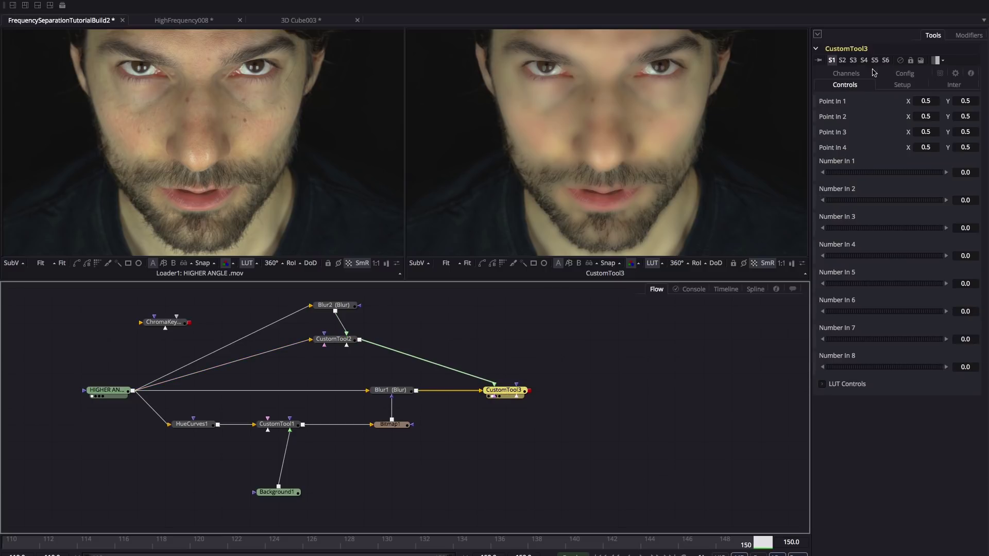
- Set CustomTool3's red, green and blue expressions to c1+2*c2-1
left_click(847, 75)
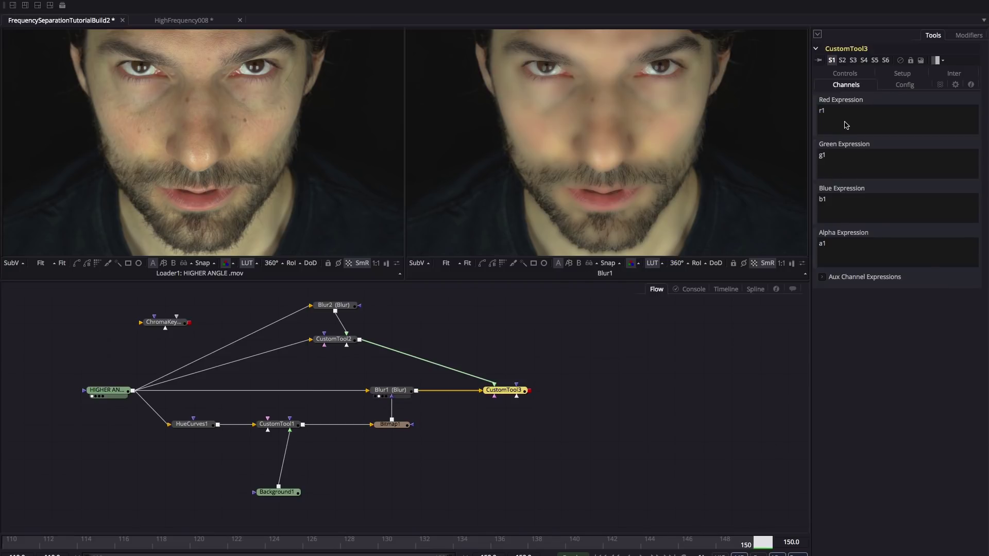
triple_click(846, 124)
type("c1")
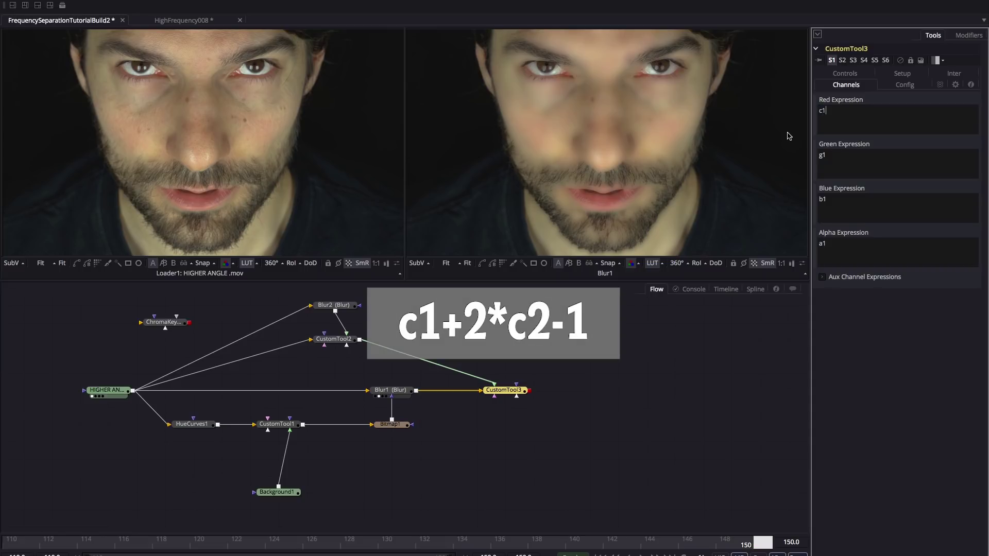
type("+2*c2-1")
left_click_drag(876, 114, 760, 110)
key("ctrl+c")
left_click_drag(862, 160, 751, 155)
key("ctrl+v")
left_click_drag(869, 203, 740, 191)
key("ctrl+v")
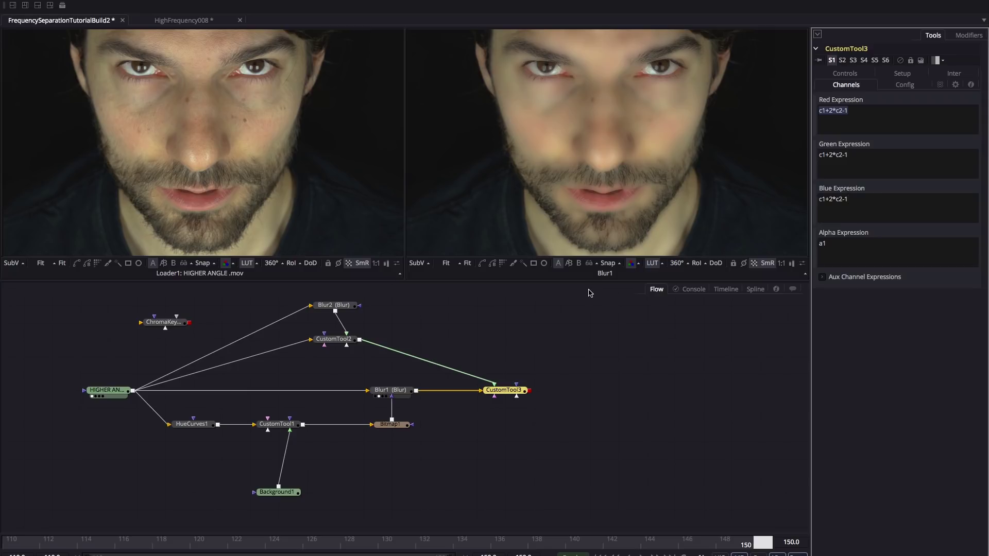
- Compare CustomTool3's recombined face with Blur1's blurred pass, then view CustomTool3 again
left_click(496, 396)
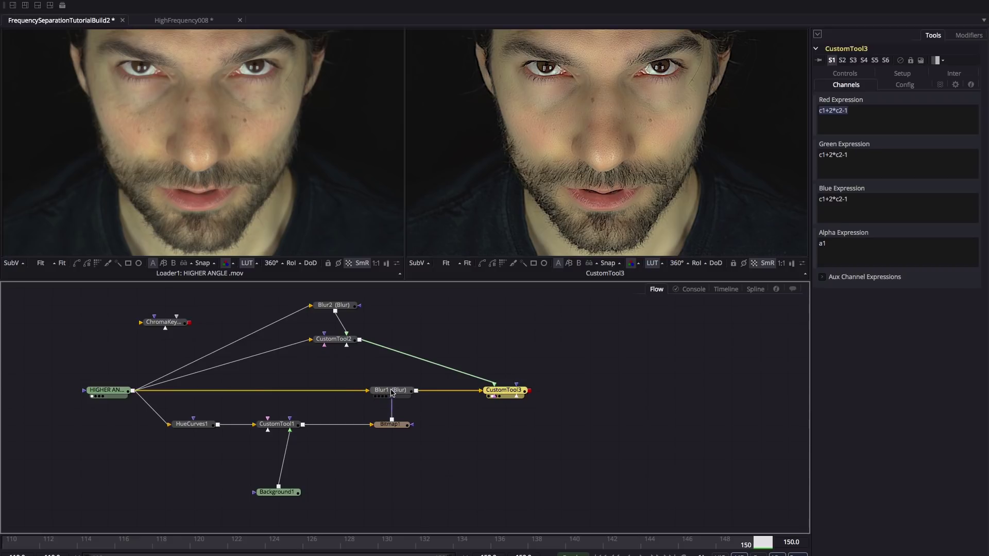
mouse_move(392, 393)
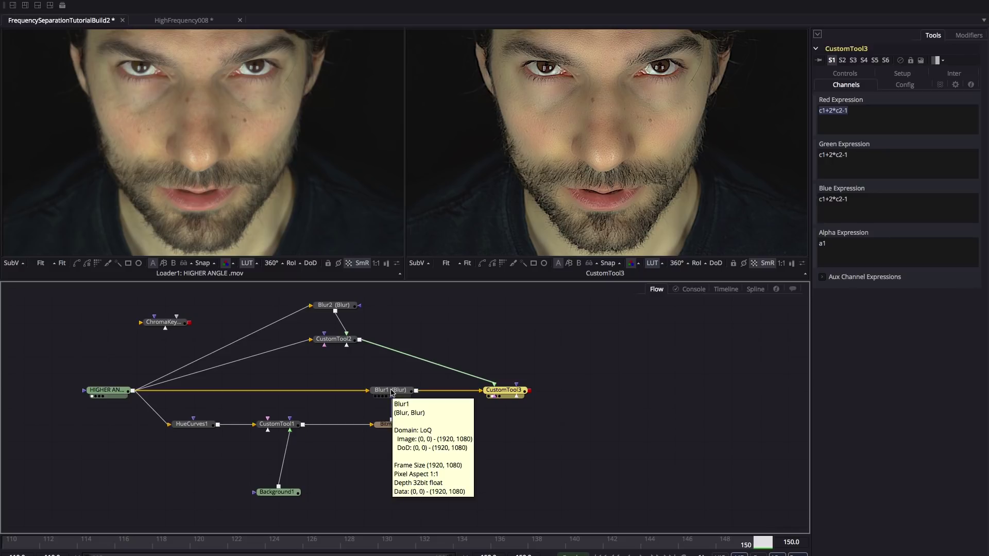
left_click_drag(391, 392, 612, 127)
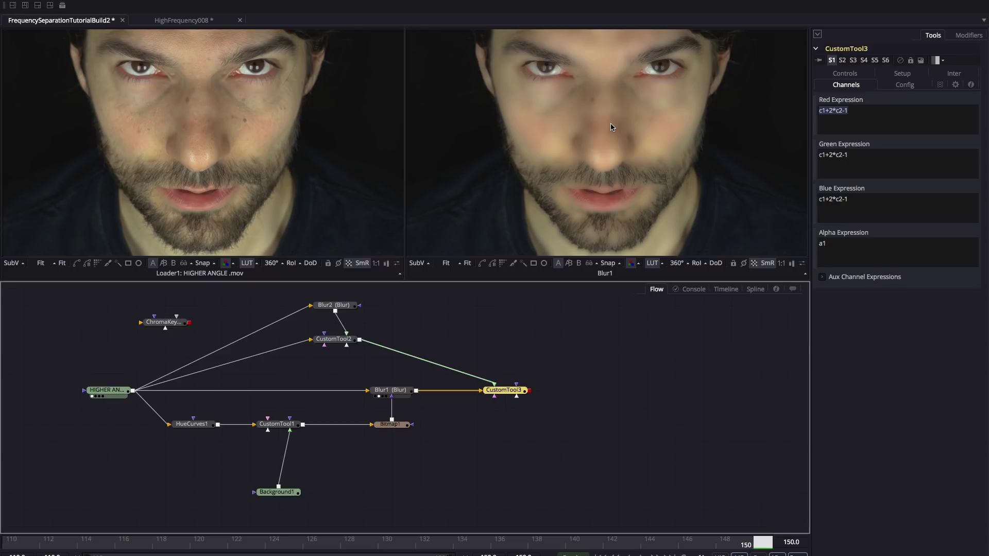
key("2")
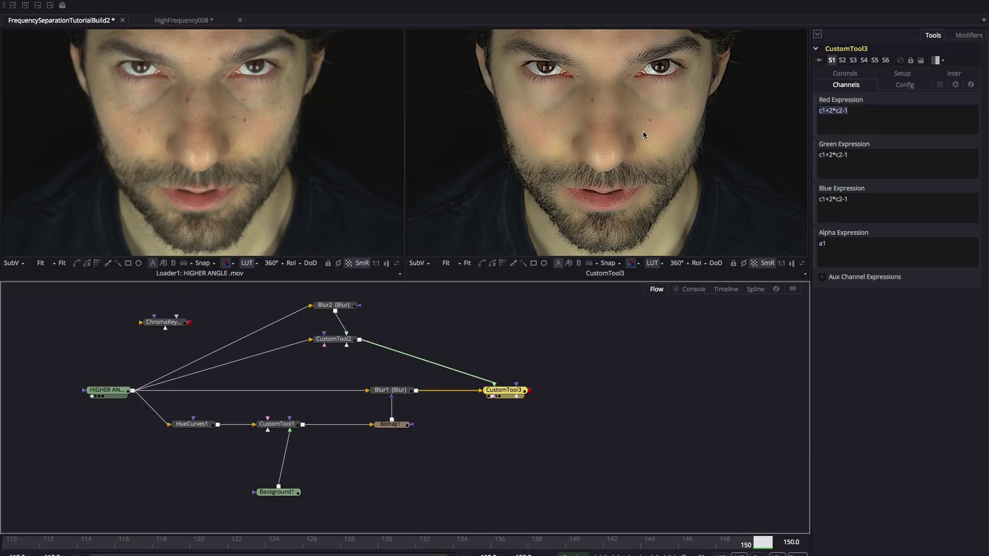
- Zoom in on the skin and change Blur2's Blur Size from 3.0 to 1.8
left_click(334, 305)
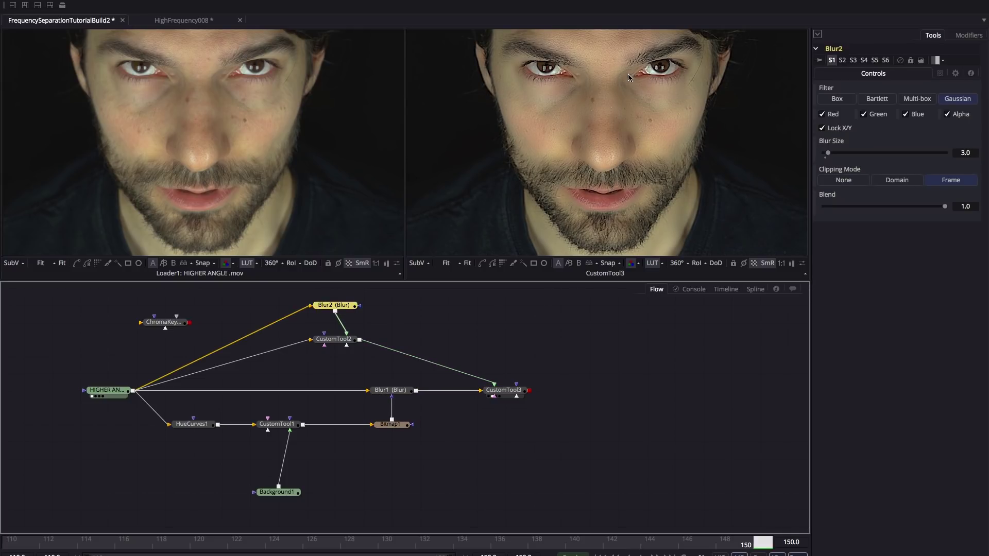
scroll(617, 98, "up", 3)
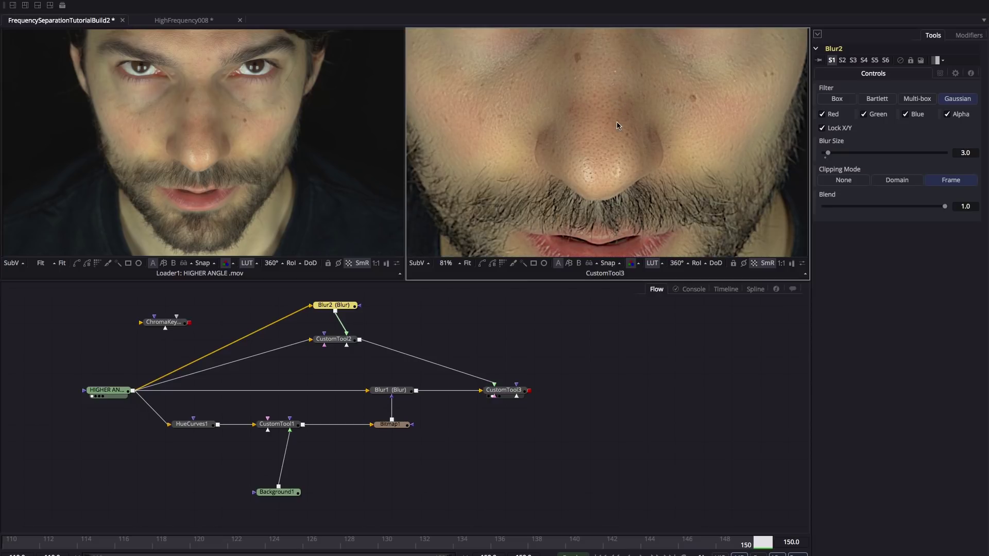
scroll(617, 122, "up", 5)
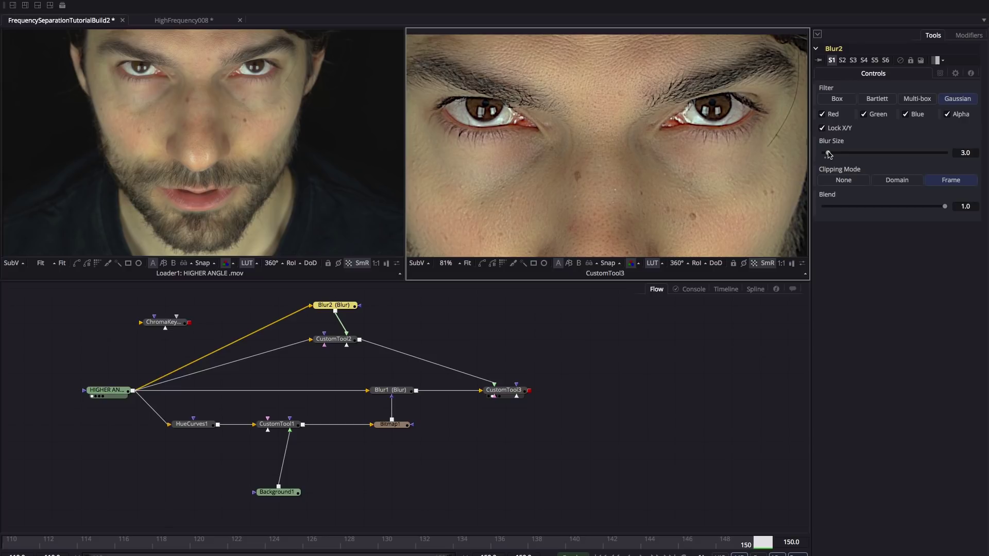
left_click_drag(828, 154, 862, 156)
- Set Blur2's blur size to 1.8, refit the face, and display CustomTool3's c1+2*c2-1 expressions
left_click(577, 154)
key("ctrl+f")
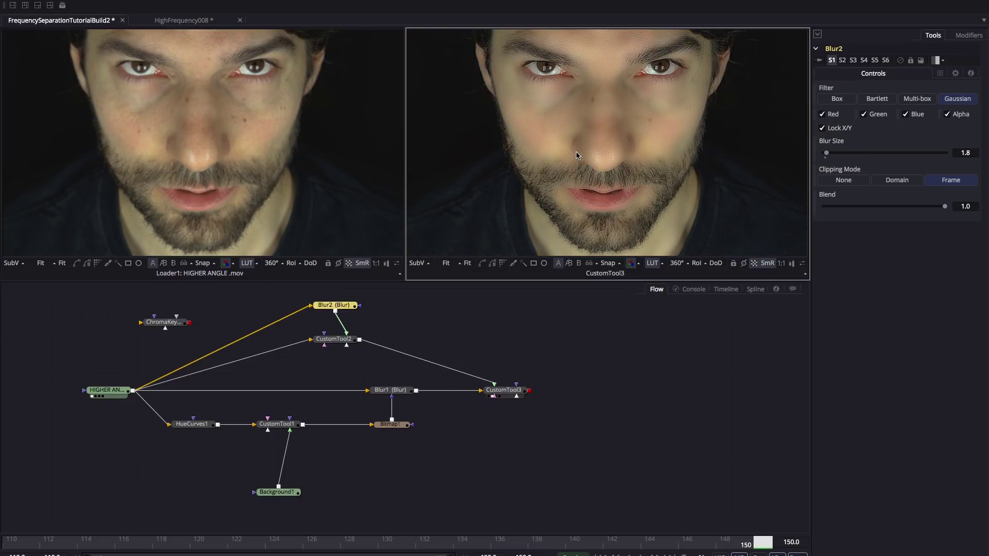
left_click(499, 394)
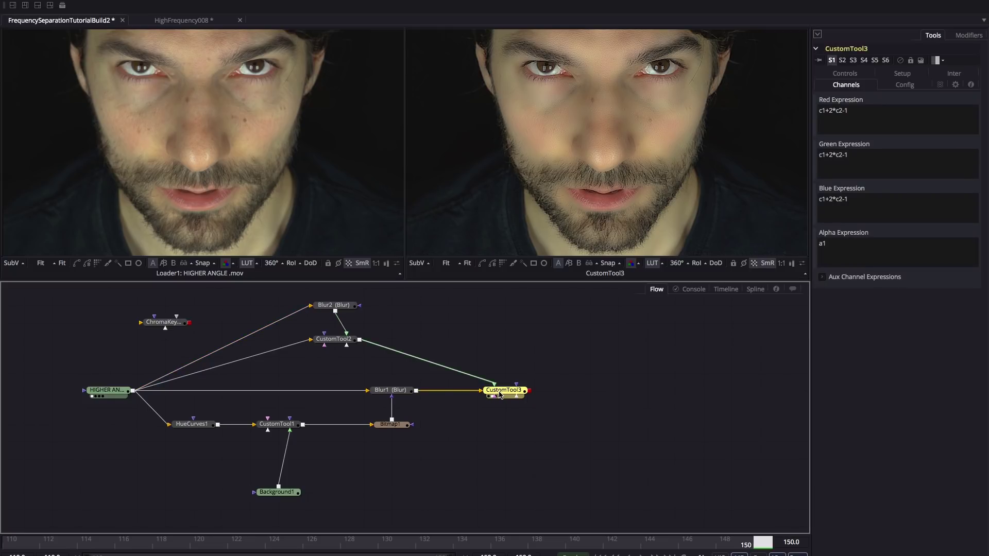